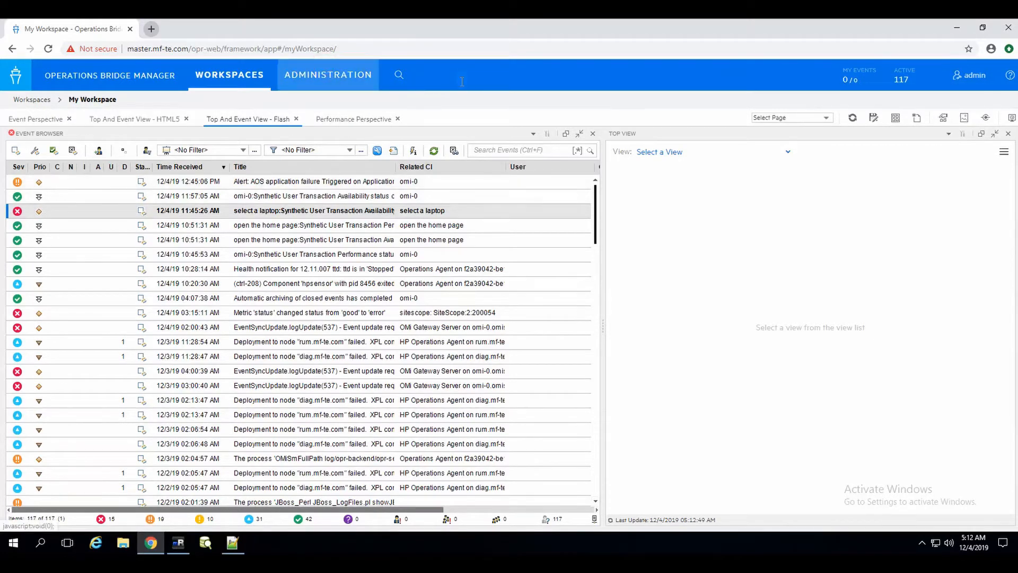
Step: Open the Monitoring policy templates and list the Log File Entry templates grouped under Events
left_click(339, 238)
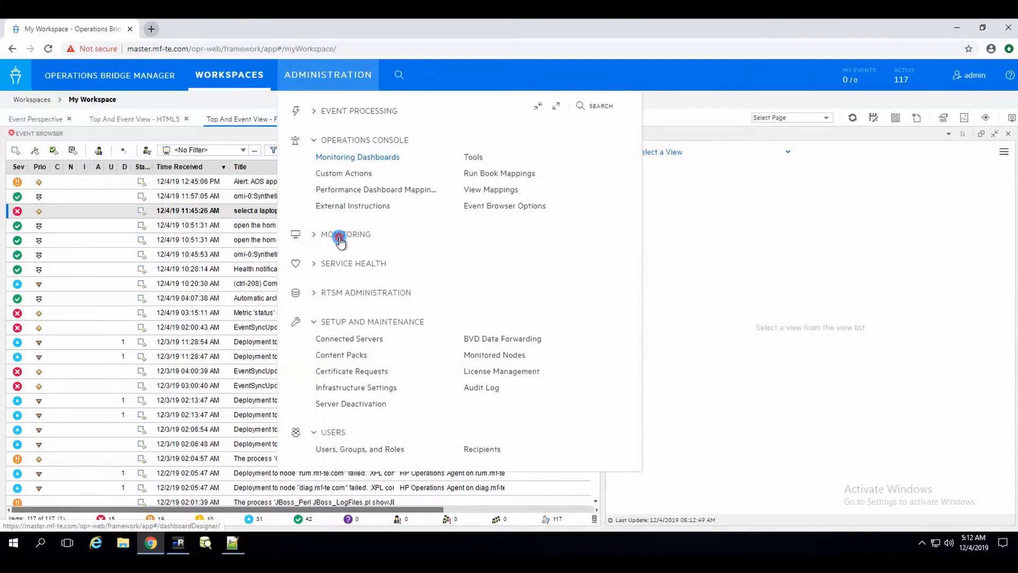
left_click(342, 253)
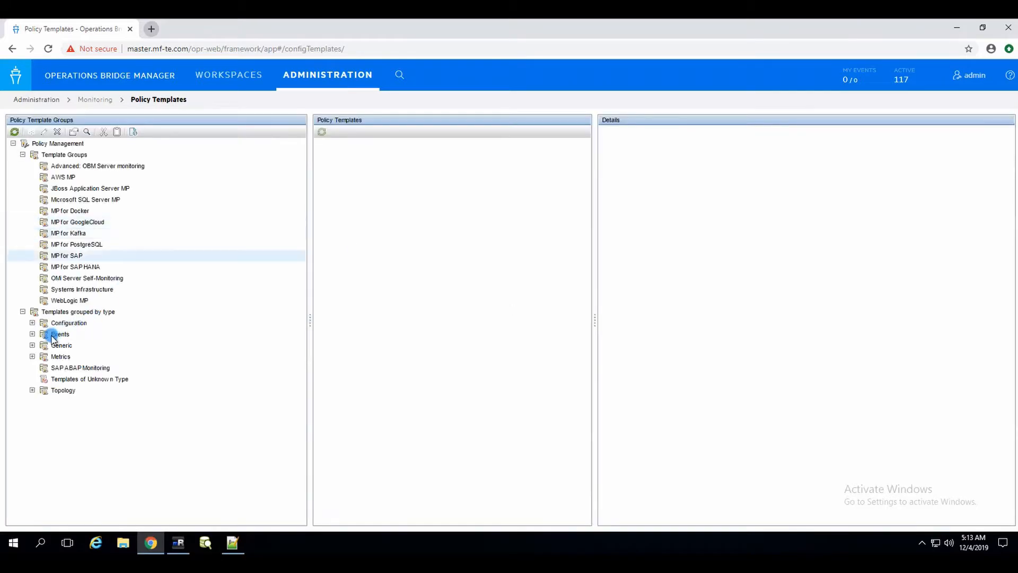
left_click(33, 334)
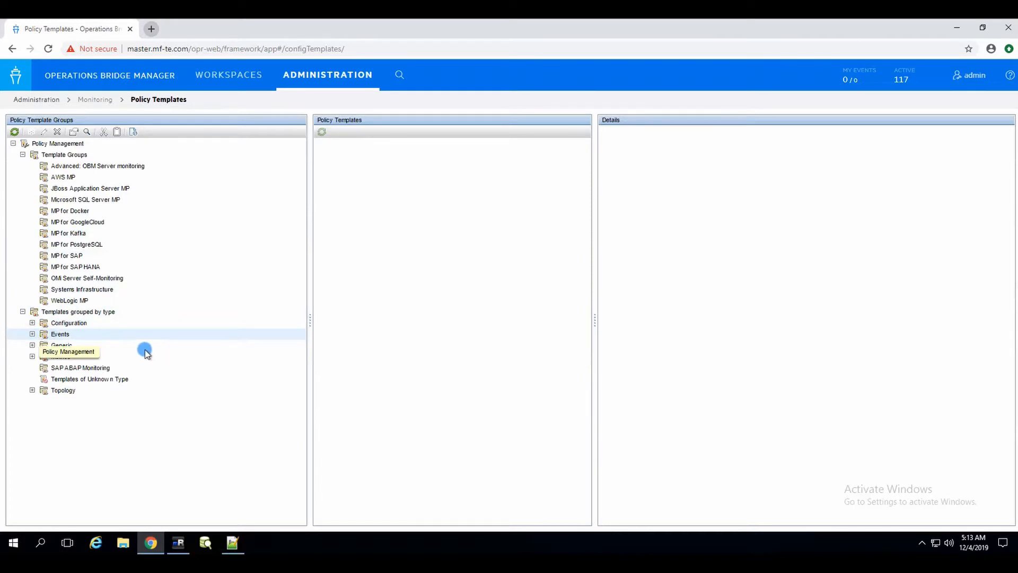
left_click(74, 401)
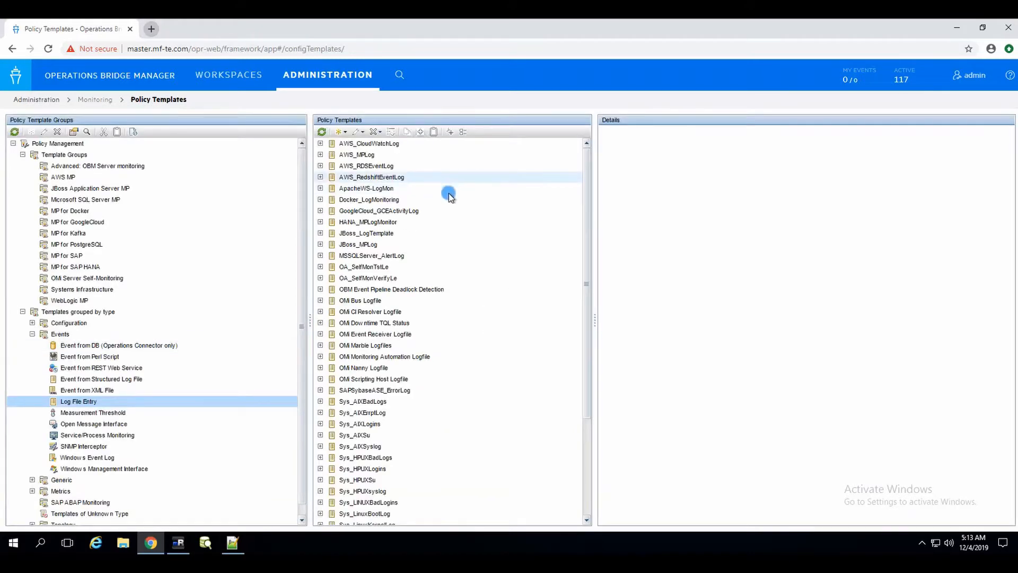
scroll(437, 235, "down", 4)
scroll(424, 239, "up", 4)
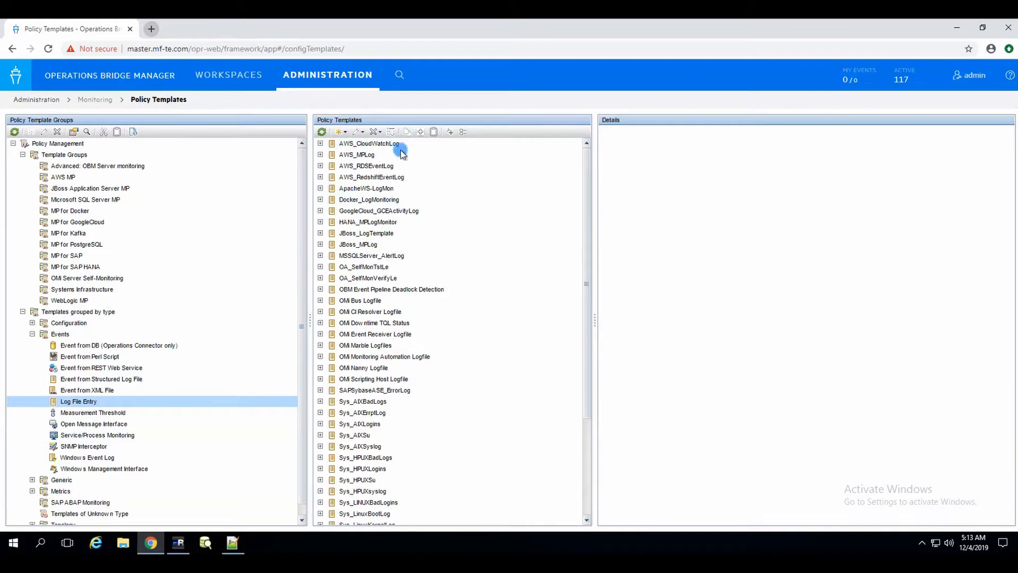
Step: Add a new Log File Entry policy template with the display name "Look, it works!"
left_click(345, 133)
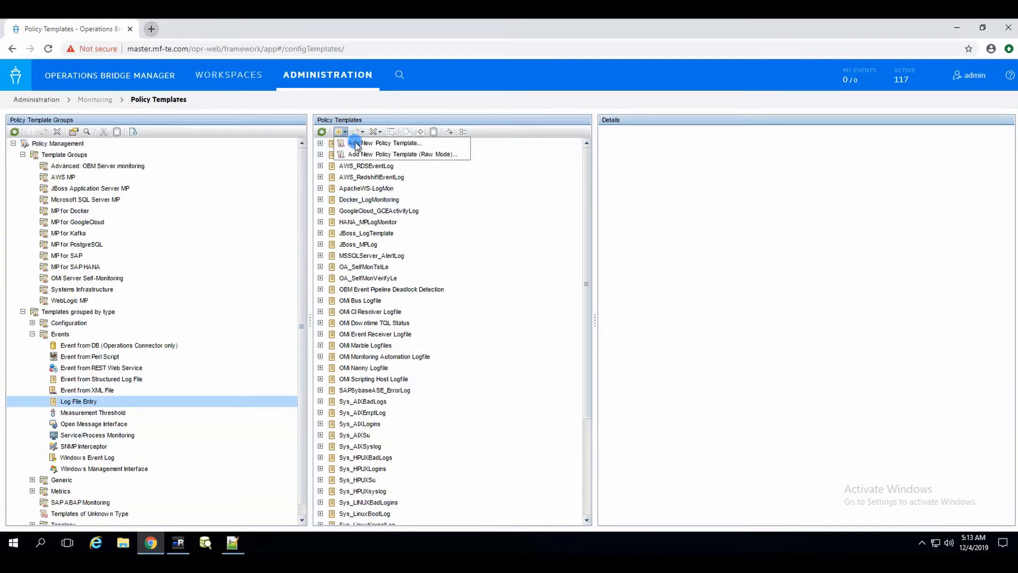
left_click(366, 146)
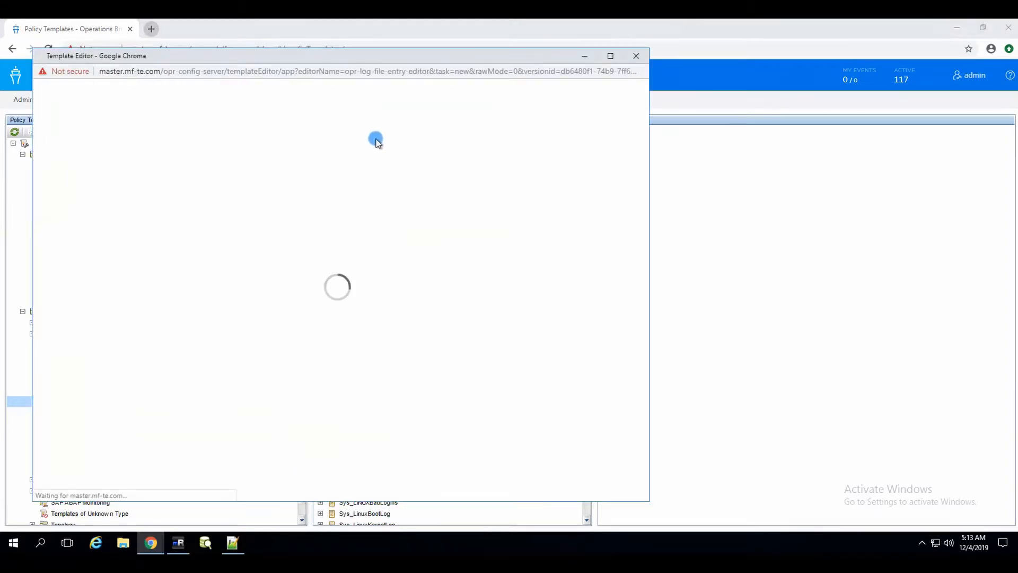
left_click_drag(350, 55, 418, 57)
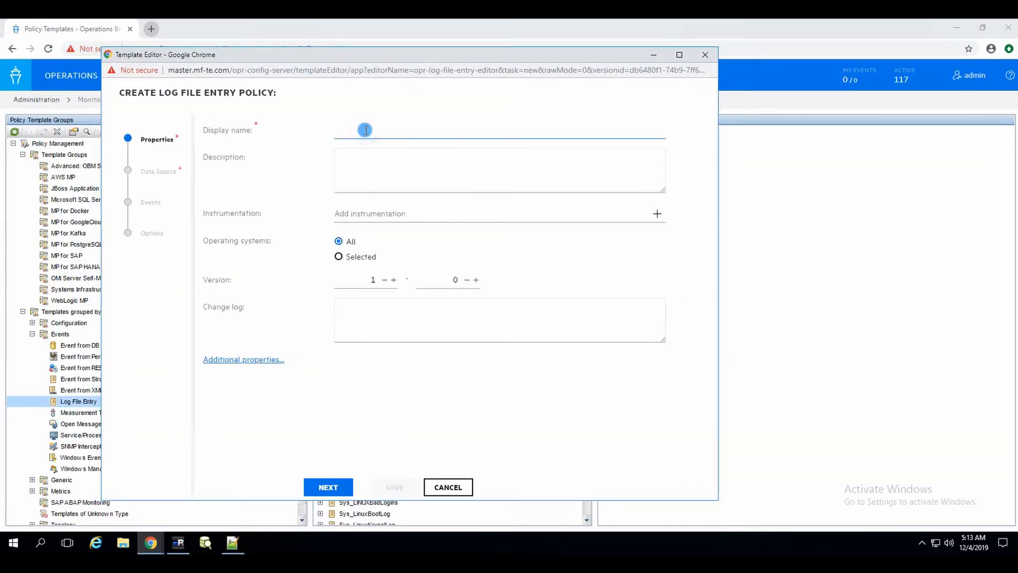
left_click(377, 128)
type("Look, it works!")
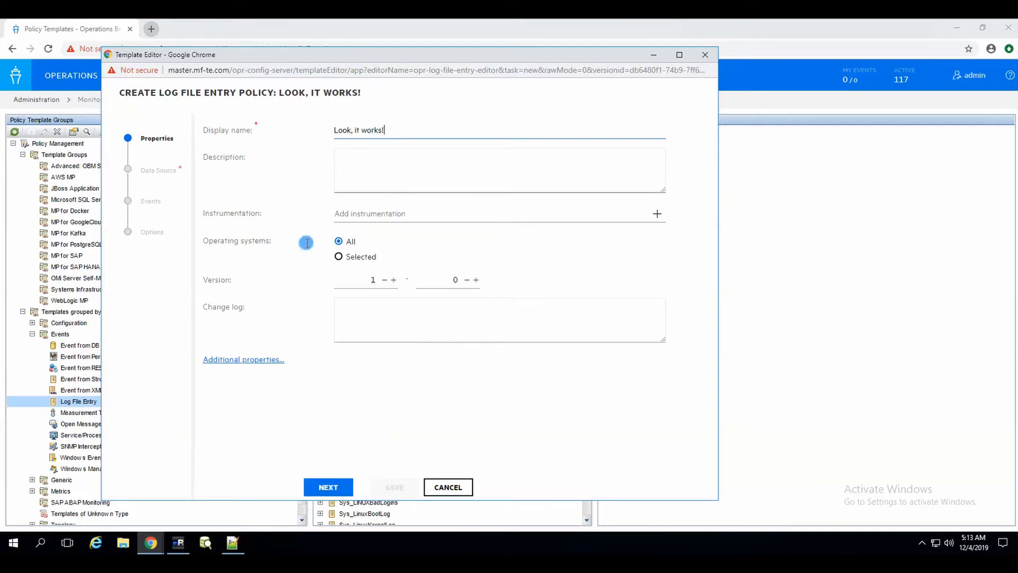
Step: Show the policy's additional properties and continue to its data source settings
left_click(242, 362)
scroll(386, 329, "down", 1)
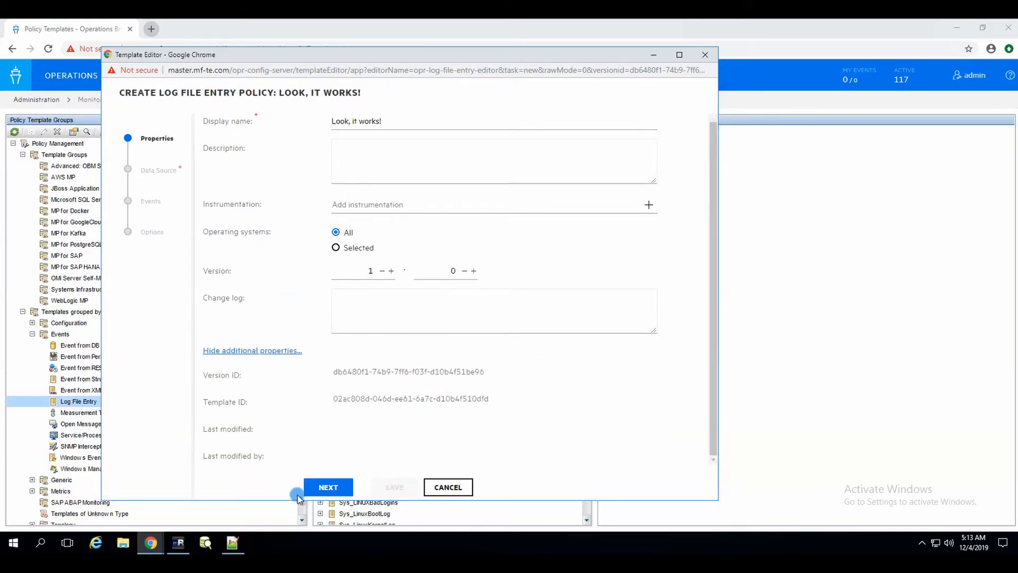
left_click(326, 487)
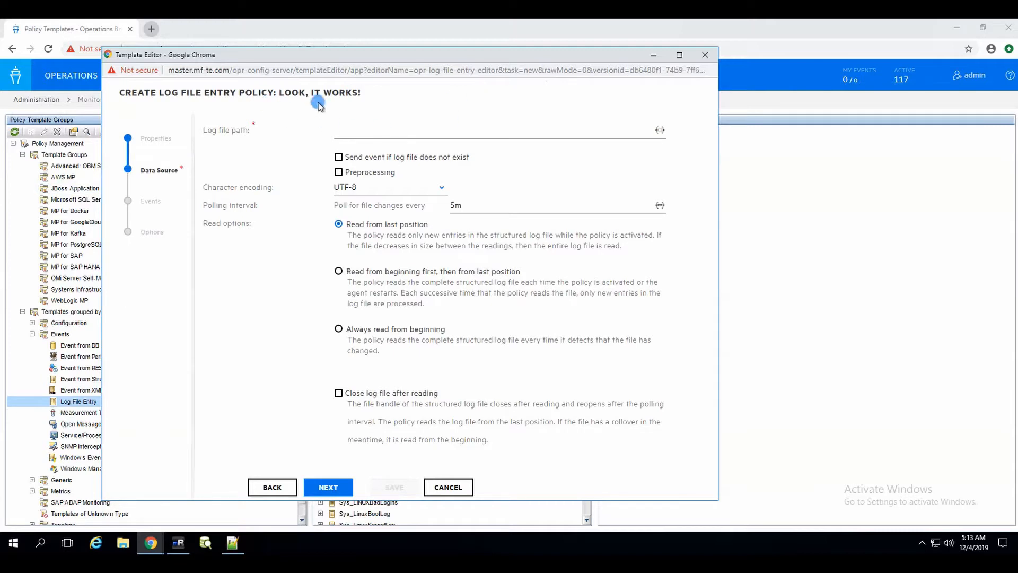
Step: Set the policy's log file path to c:\temp\agent.txt
left_click(383, 133)
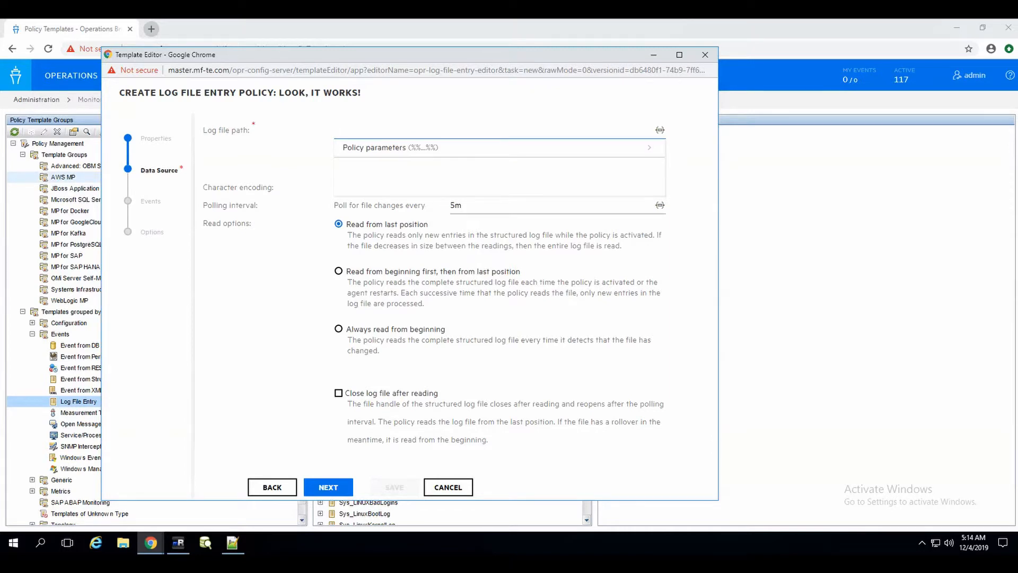
left_click(357, 130)
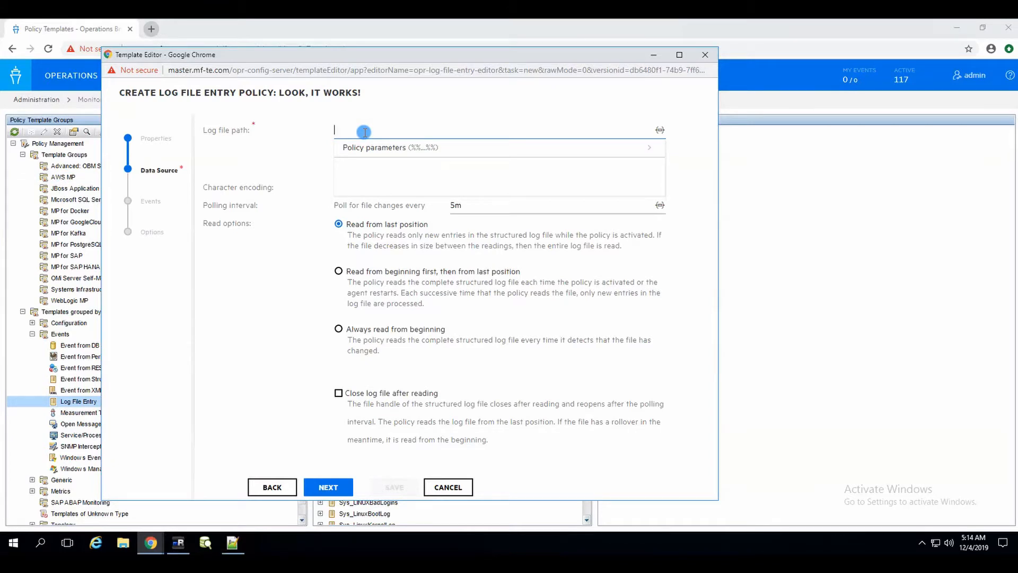
type("c:\\temp\\agent.txt")
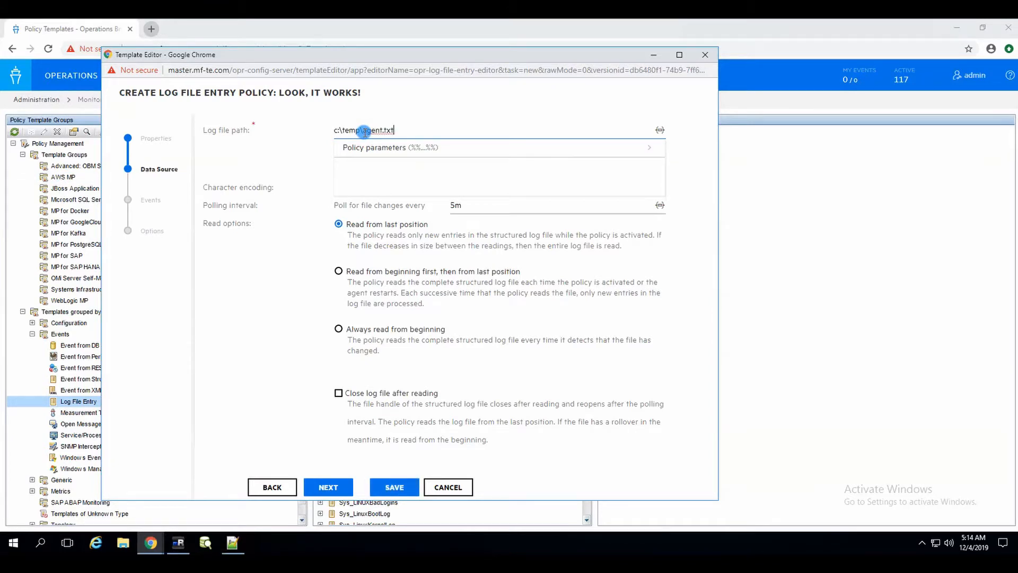
left_click_drag(334, 130, 361, 130)
left_click(414, 130)
left_click_drag(360, 130, 308, 129)
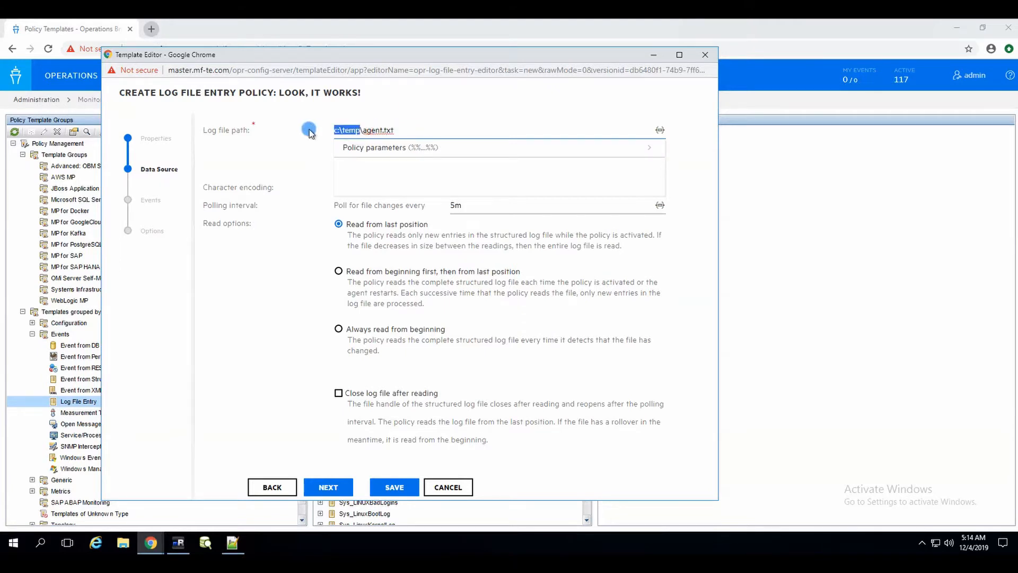
left_click(415, 133)
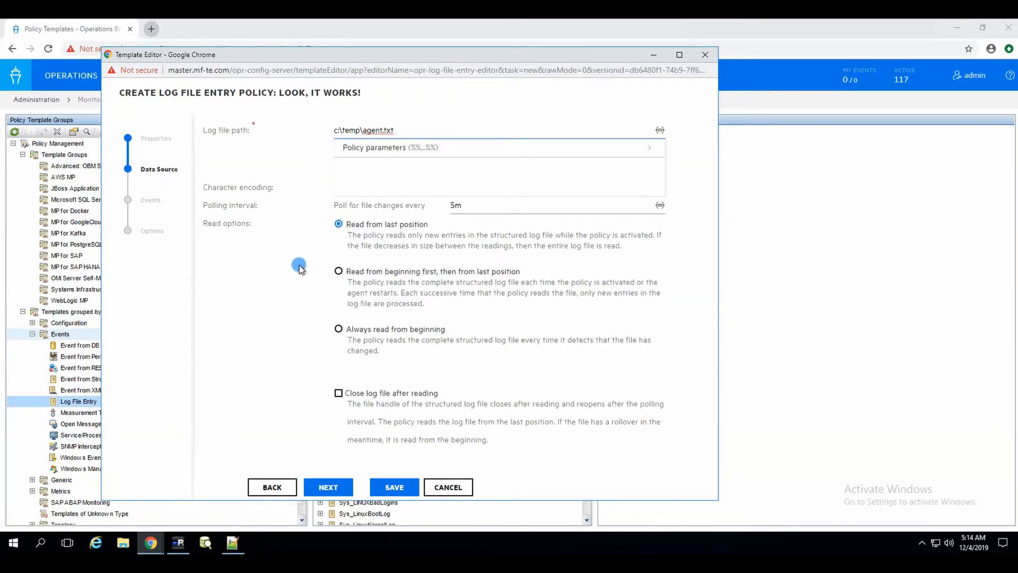
Step: Set the log file polling interval to 1 minute and continue to the policy's event settings
left_click(469, 203)
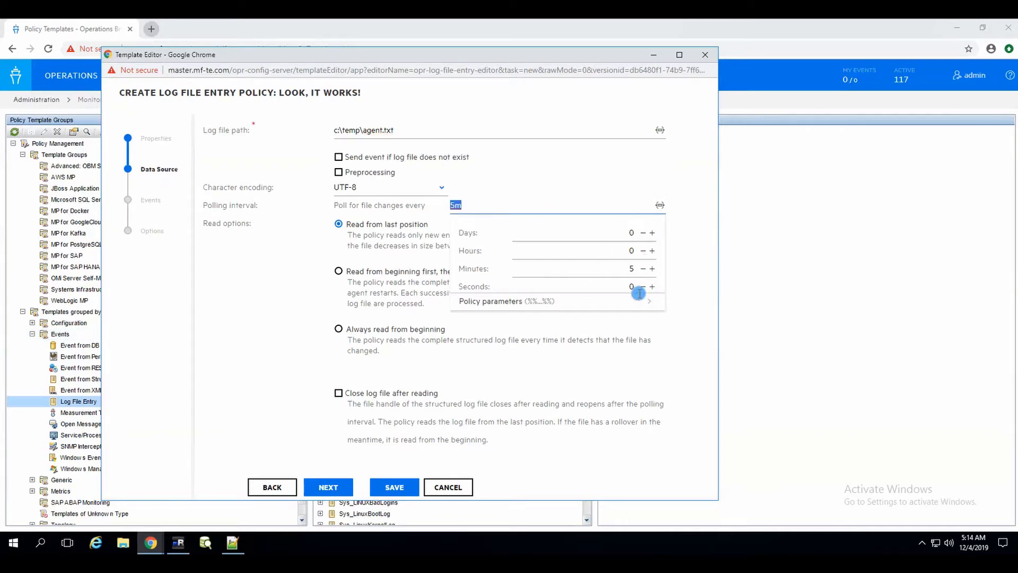
left_click(643, 269)
left_click(643, 268)
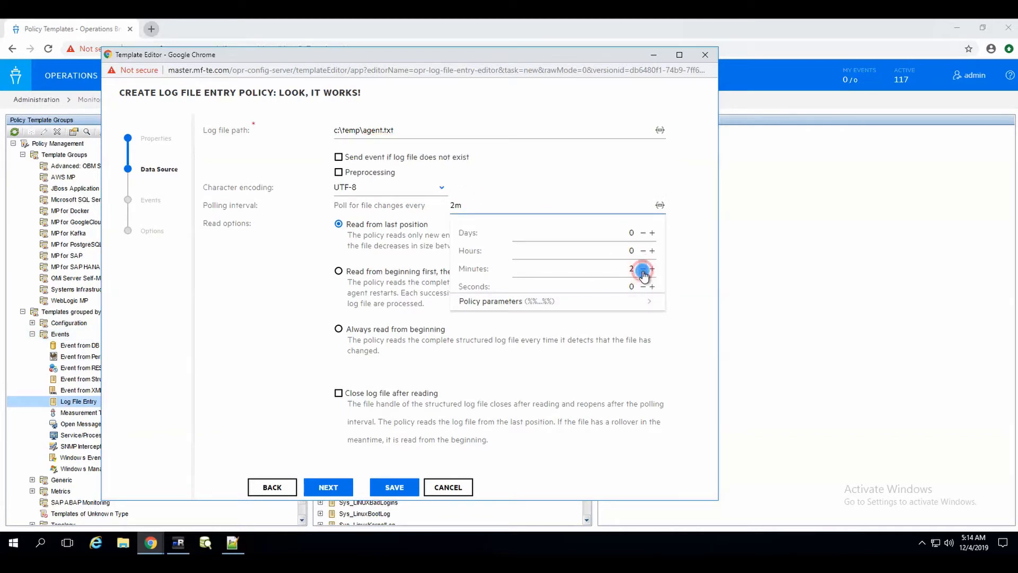
left_click(643, 269)
left_click(642, 269)
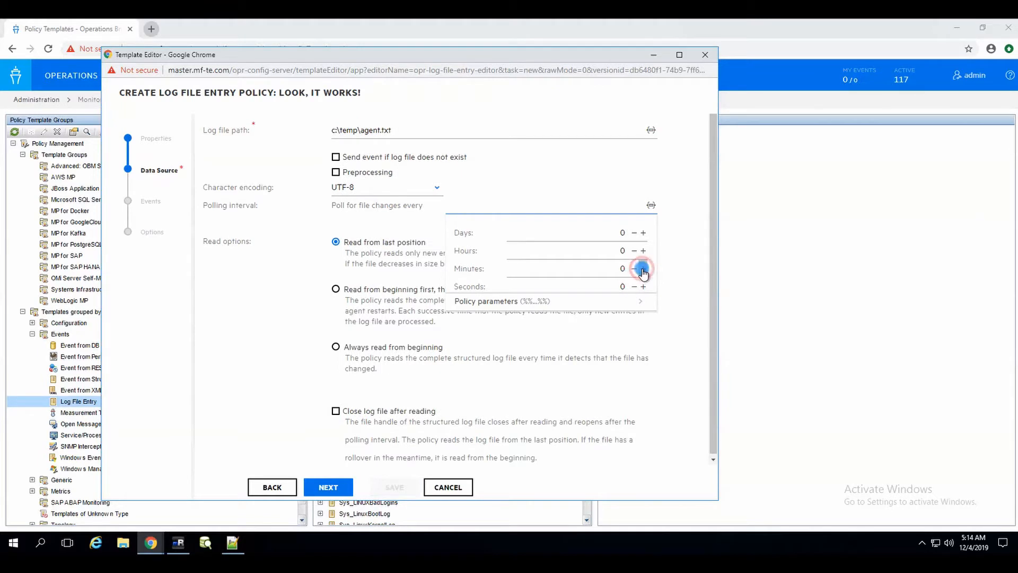
left_click(643, 268)
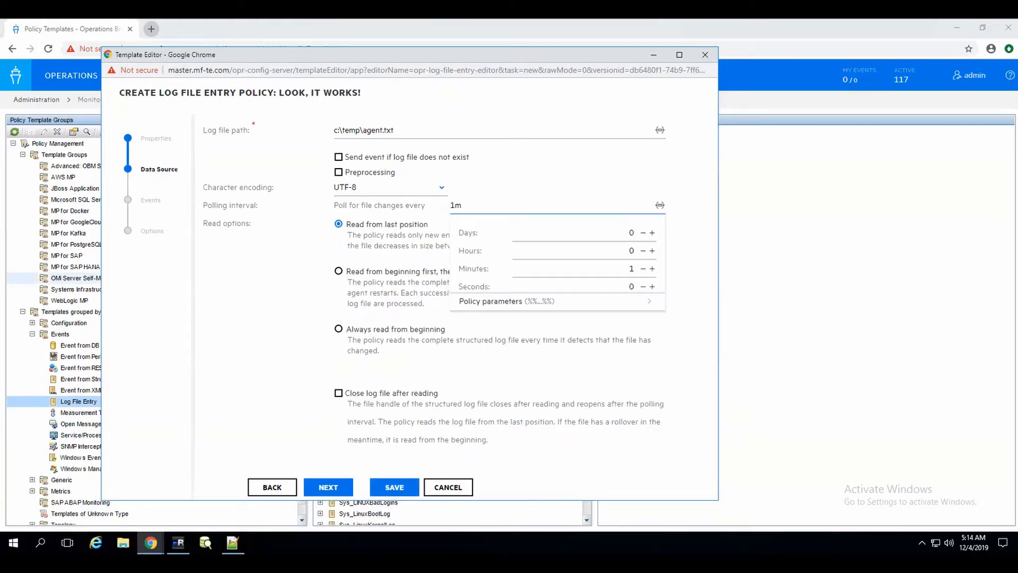
left_click(330, 486)
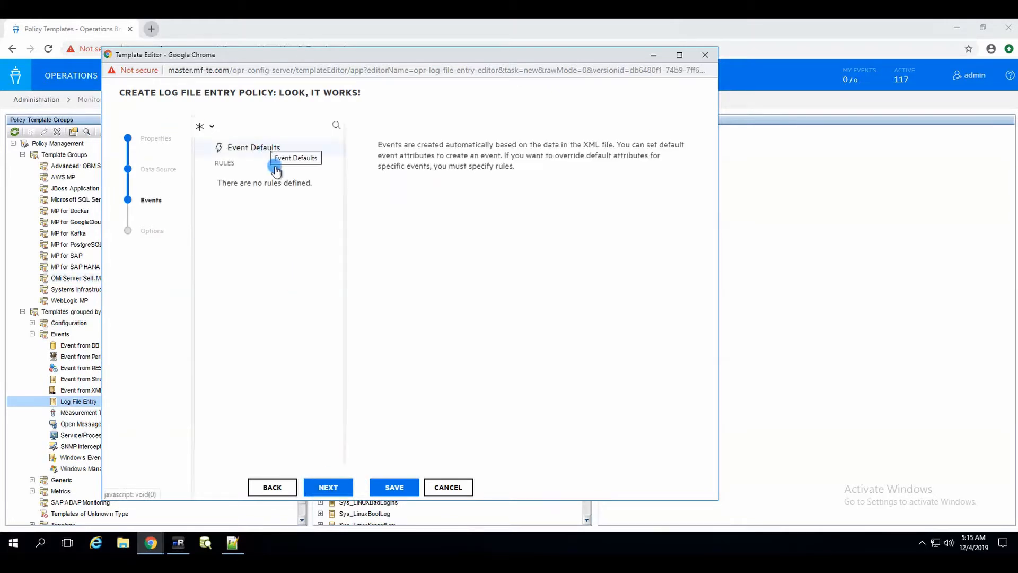
Step: In the event defaults, set the severity to Major and the category to Infrastructure
left_click(263, 147)
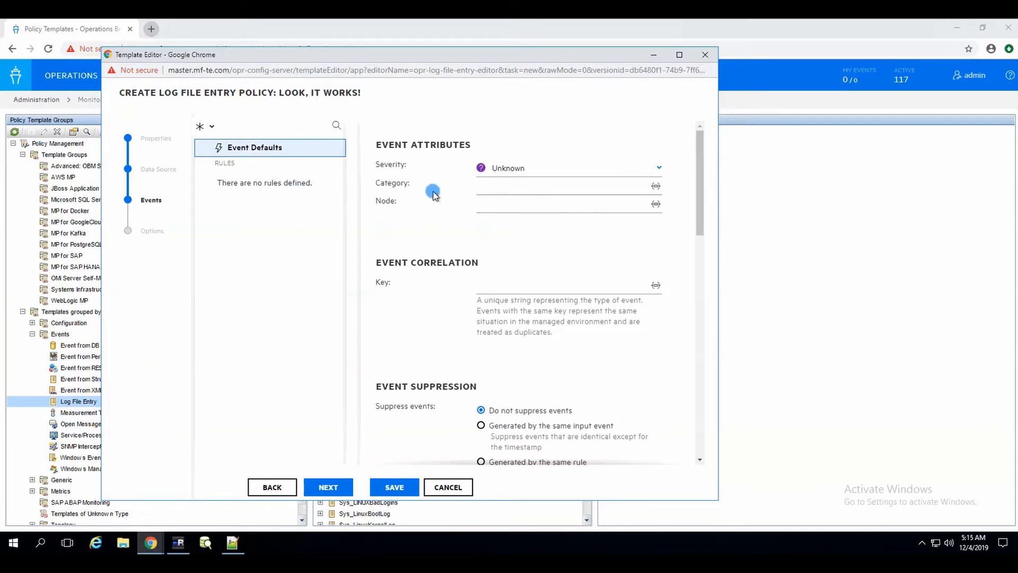
scroll(637, 195, "down", 6)
scroll(656, 203, "down", 5)
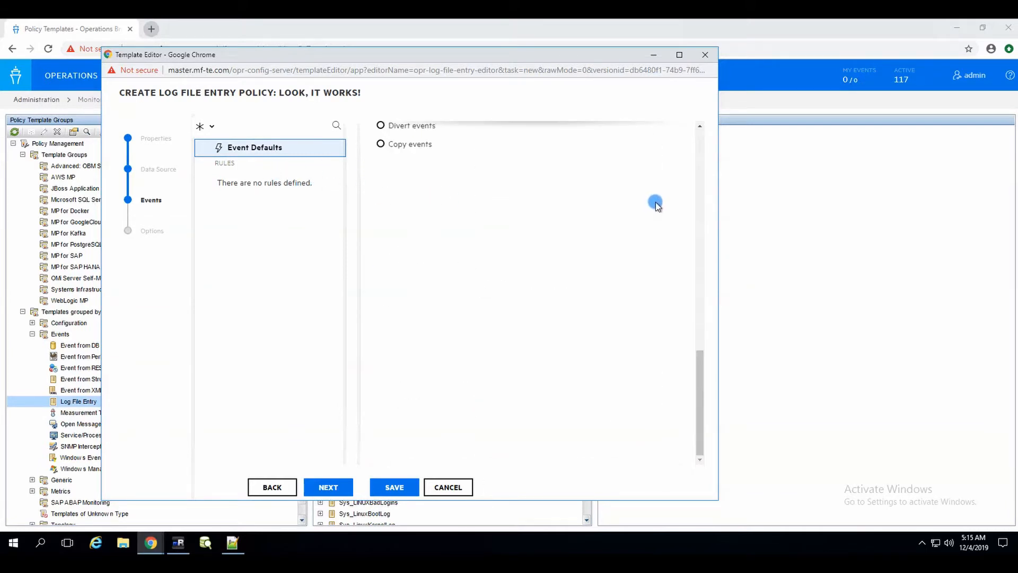
scroll(641, 191, "up", 10)
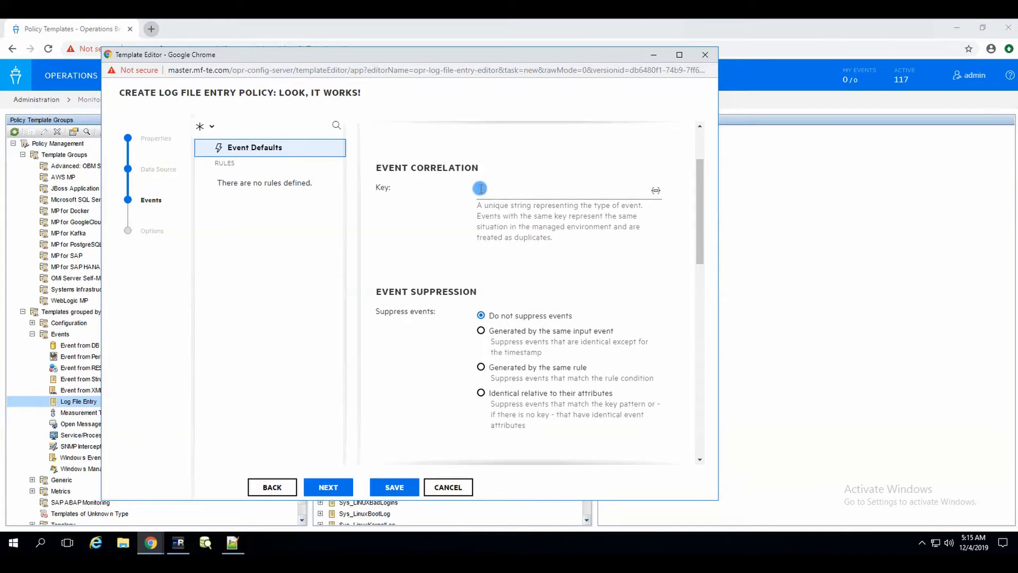
scroll(493, 189, "up", 3)
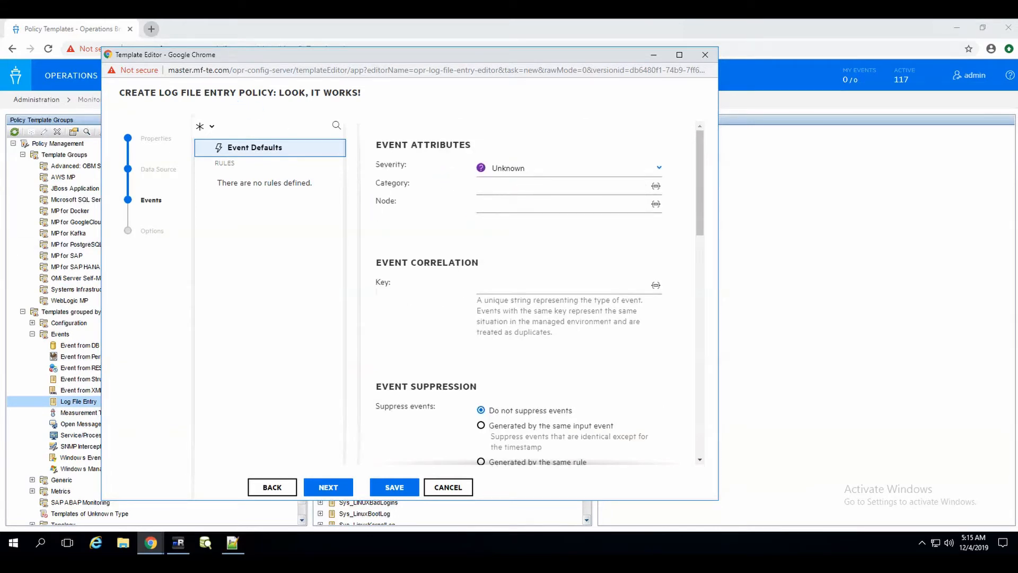
left_click(508, 167)
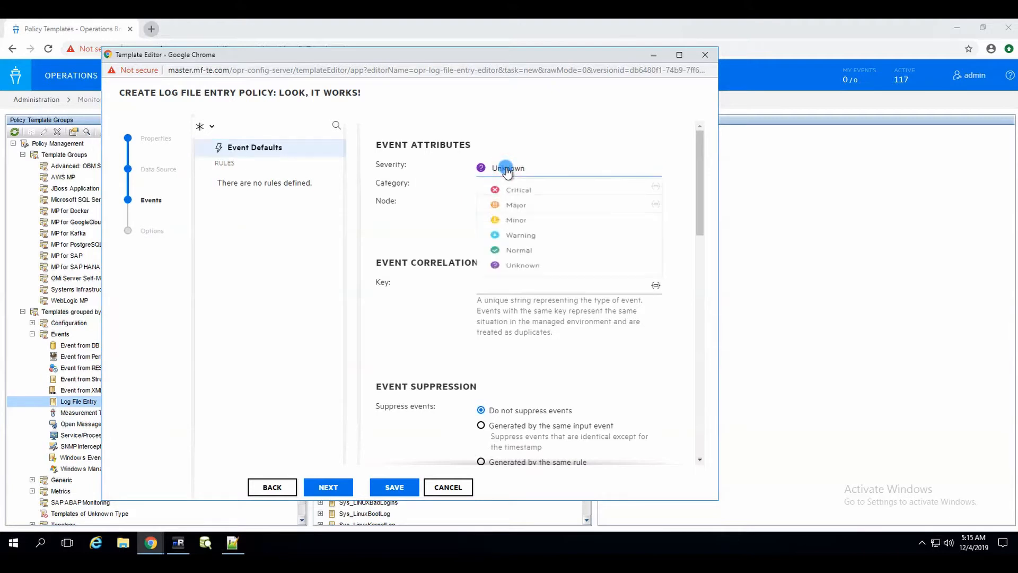
left_click(514, 207)
left_click(504, 186)
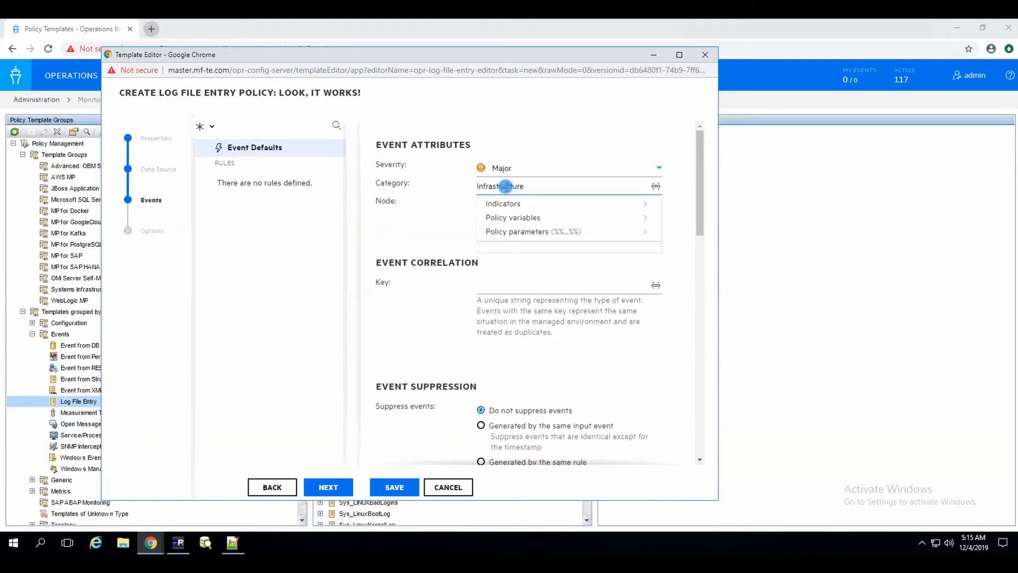
left_click(674, 254)
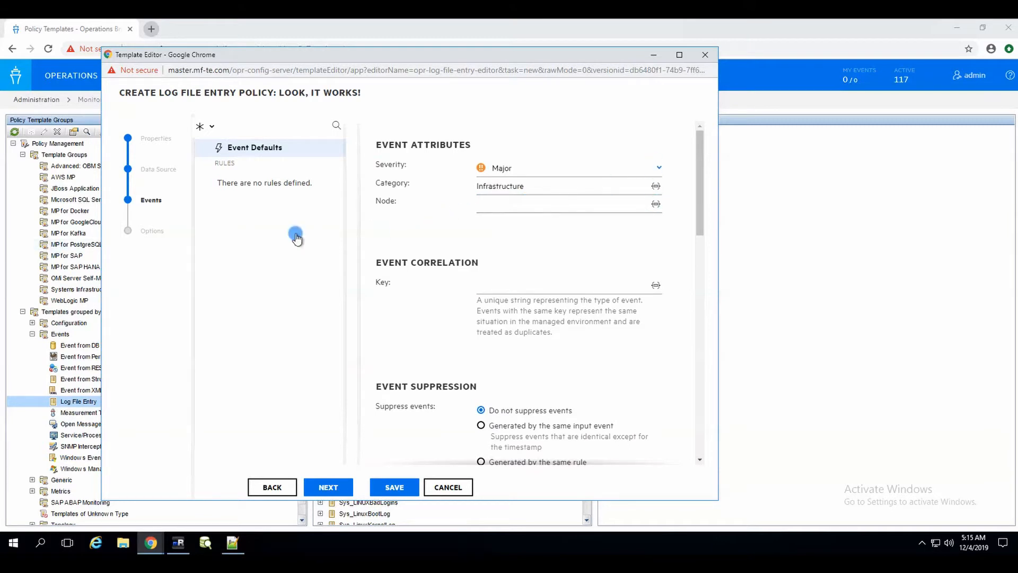
Step: Examine the remaining event default options, including the correlation key, event suppression and instructions
scroll(542, 273, "down", 2)
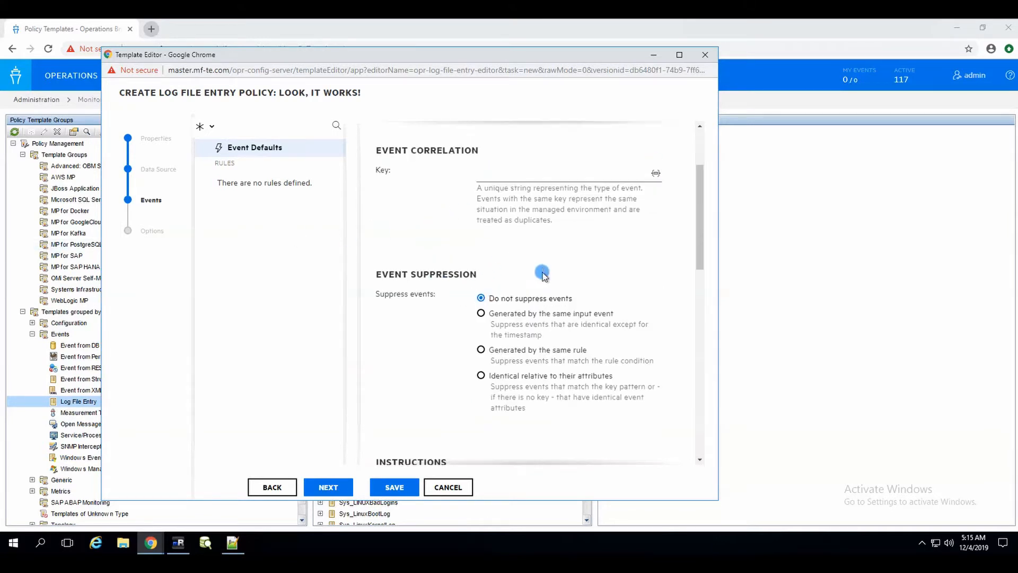
scroll(542, 273, "down", 1)
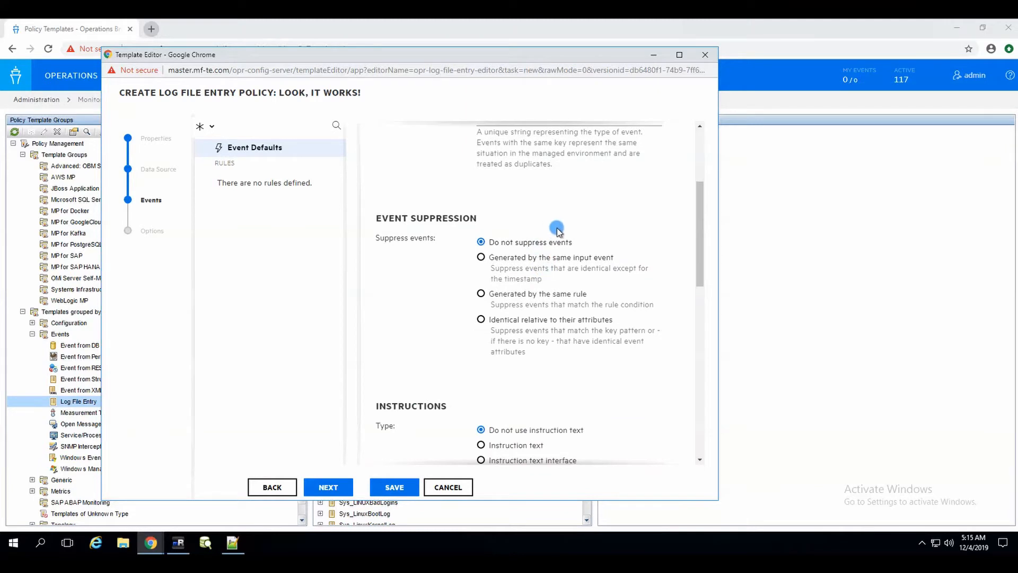
scroll(558, 231, "down", 5)
scroll(563, 258, "up", 2)
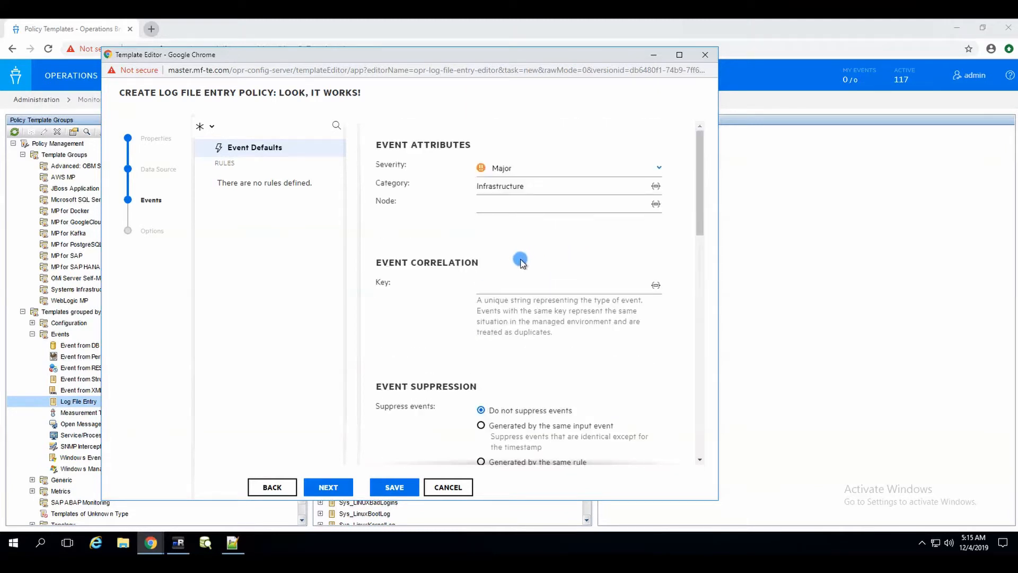
left_click(500, 285)
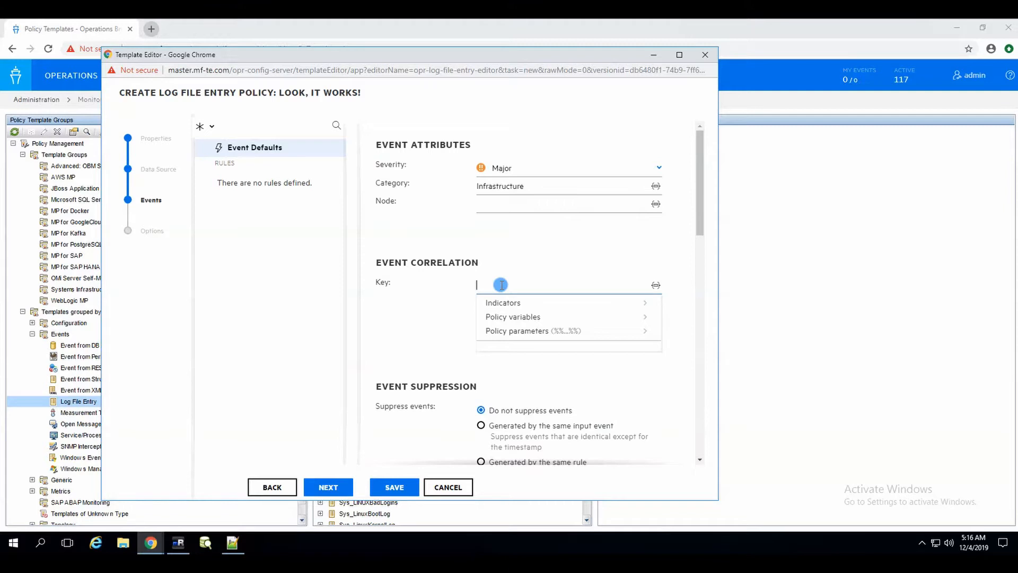
double_click(385, 282)
left_click(440, 302)
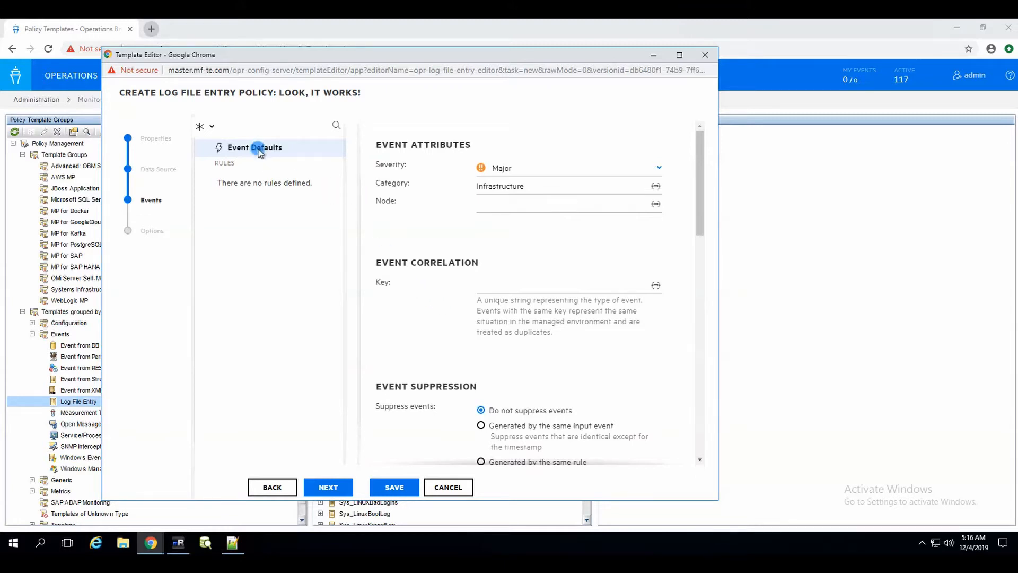
Step: Add an Event on Matched rule and name it "Log entry includes desired text"
left_click(210, 133)
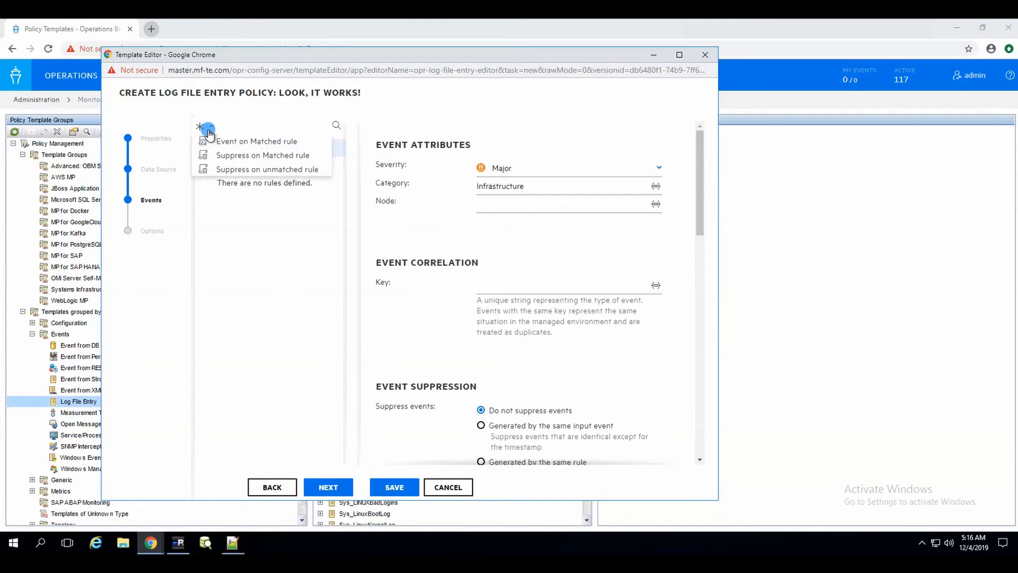
left_click(242, 146)
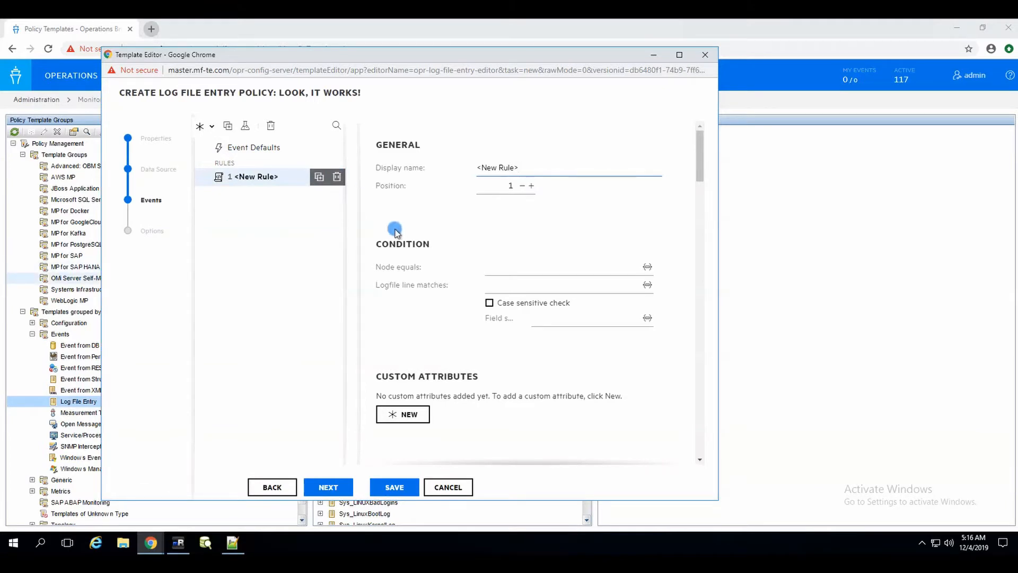
left_click(520, 166)
left_click_drag(466, 168, 459, 174)
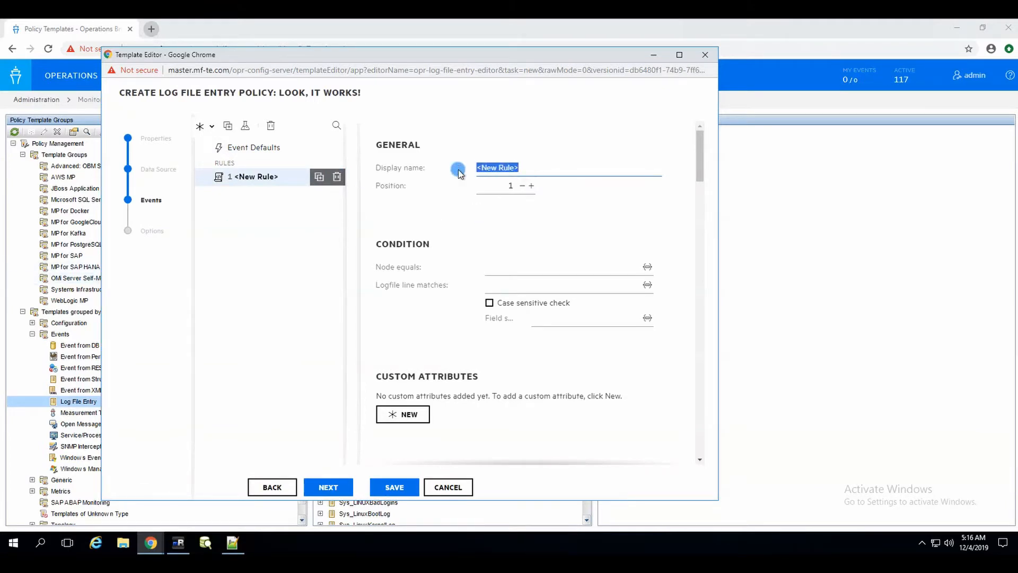
type("Log en")
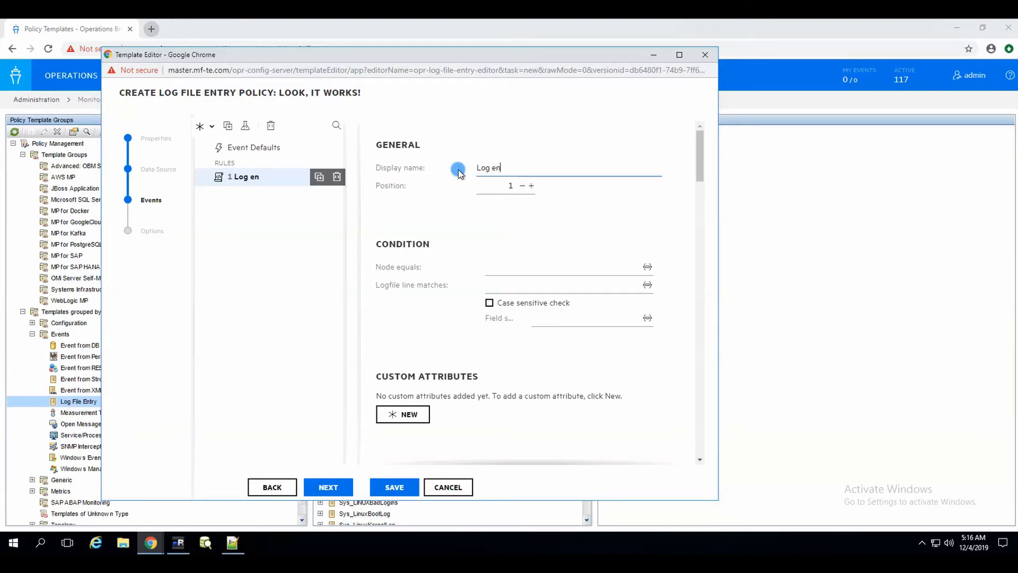
type("try includes desired text")
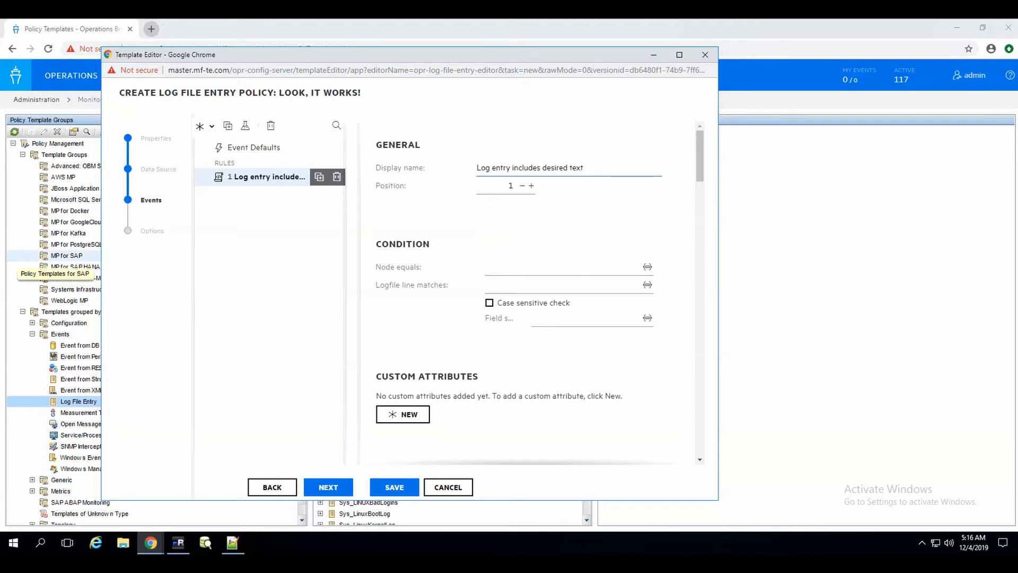
Step: Set the rule's condition so the logfile line matches "hpsensor has been started", leaving the node condition empty
left_click(530, 267)
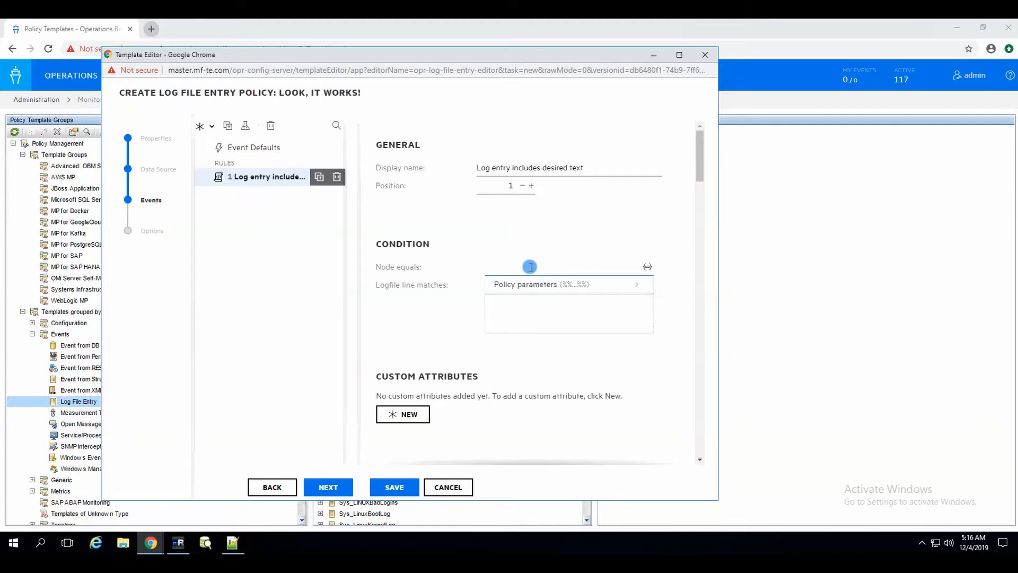
left_click(670, 249)
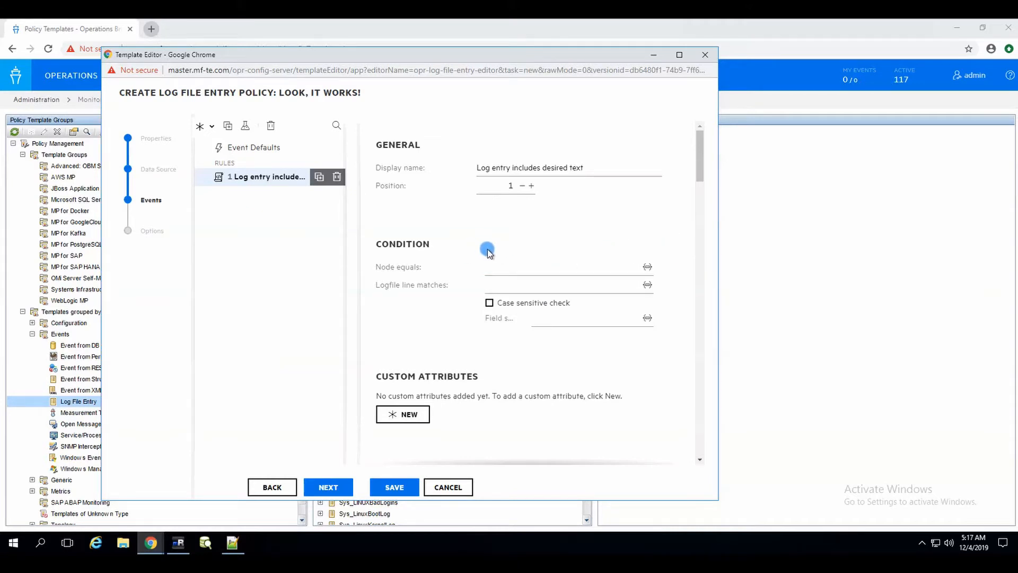
scroll(501, 236, "down", 1)
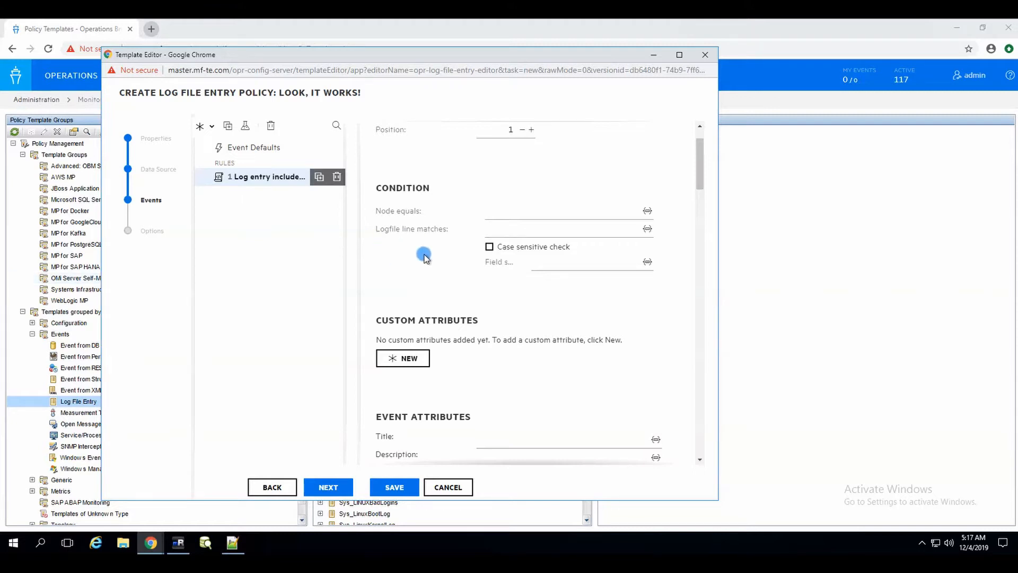
left_click(513, 231)
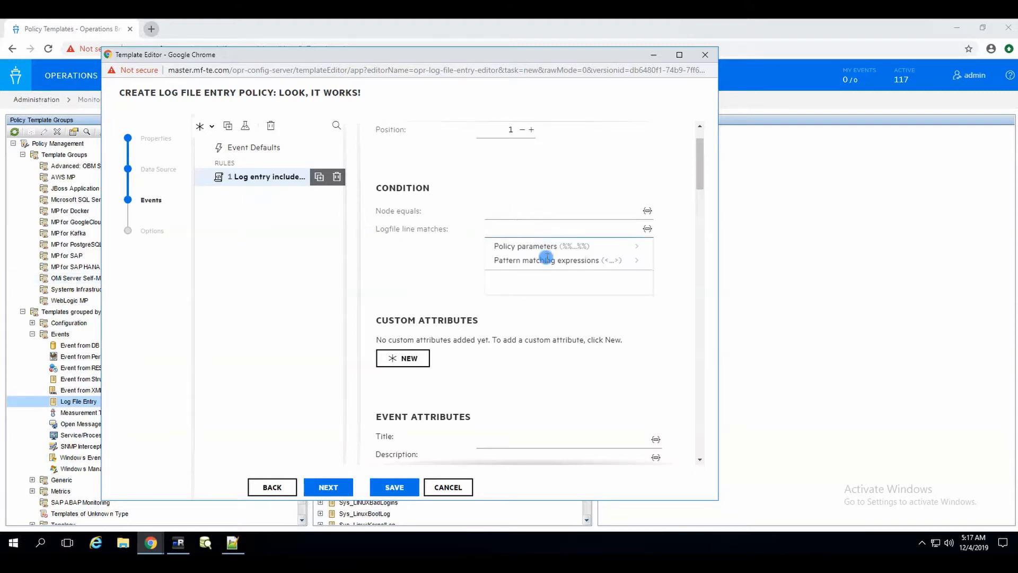
type("hpsensor h")
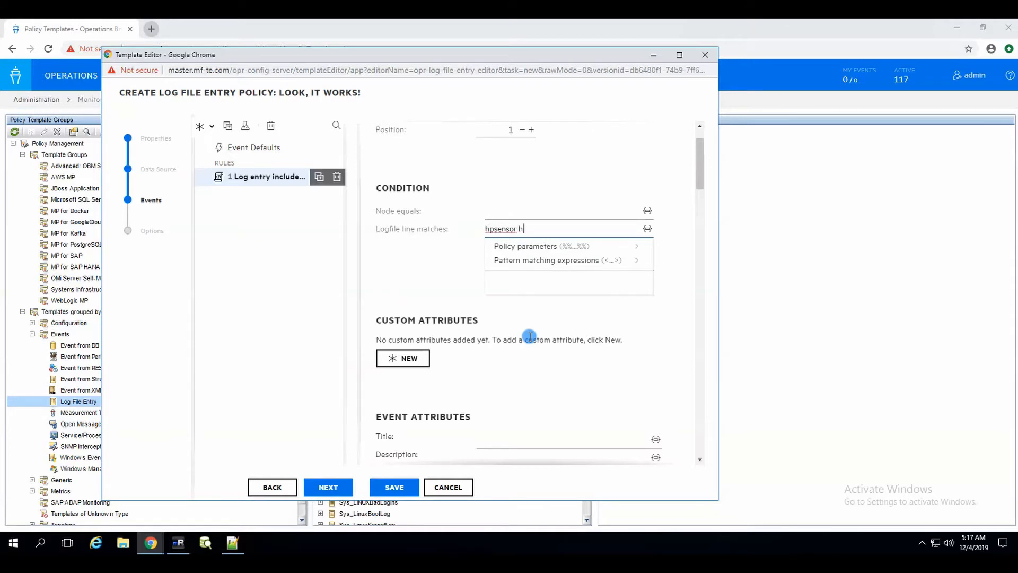
type("as been started")
left_click(670, 240)
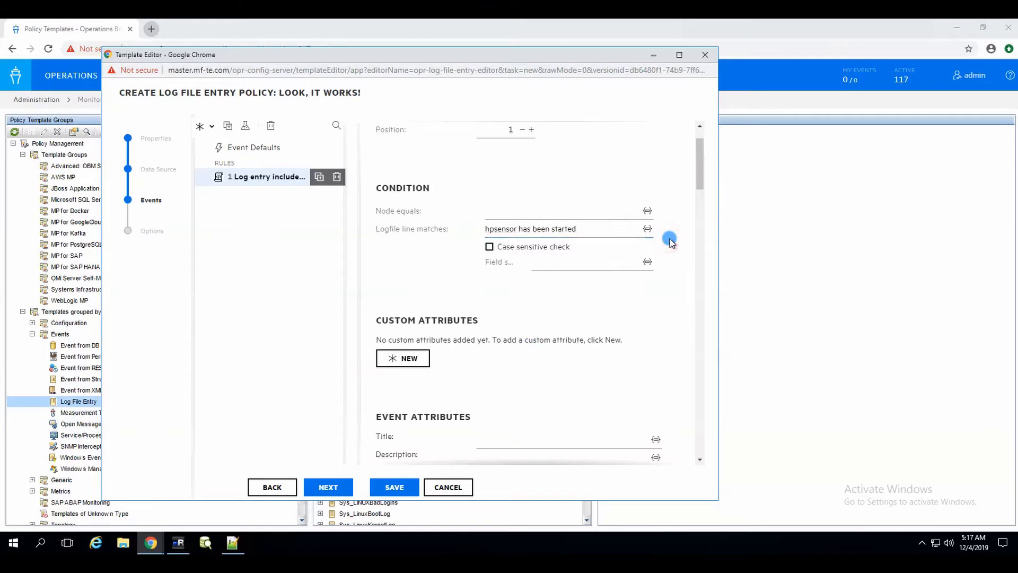
left_click(581, 211)
Step: Enter "Log file policy works on" as the title in the rule's event attributes
scroll(557, 218, "down", 4)
left_click(524, 214)
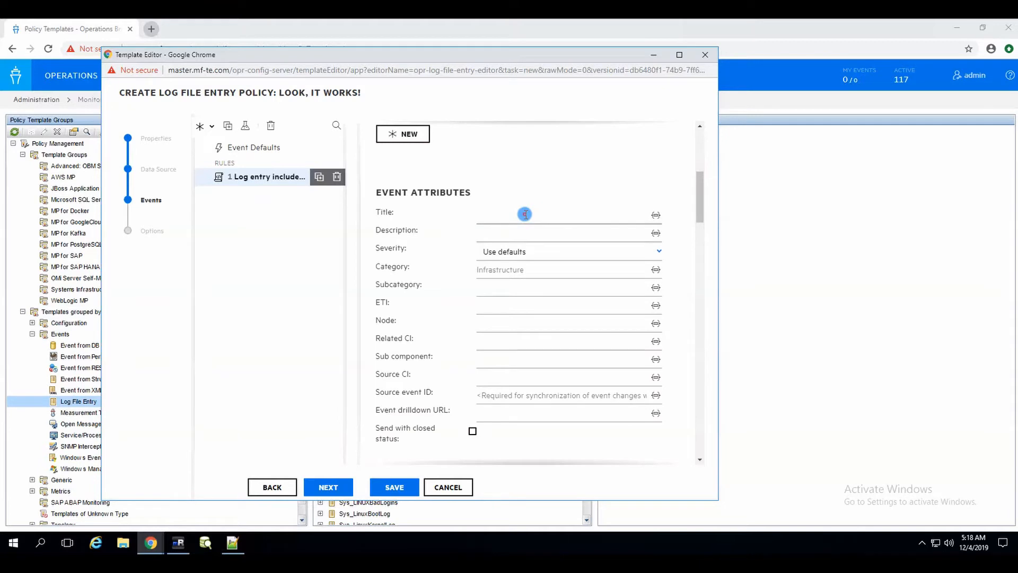
type("Log file po")
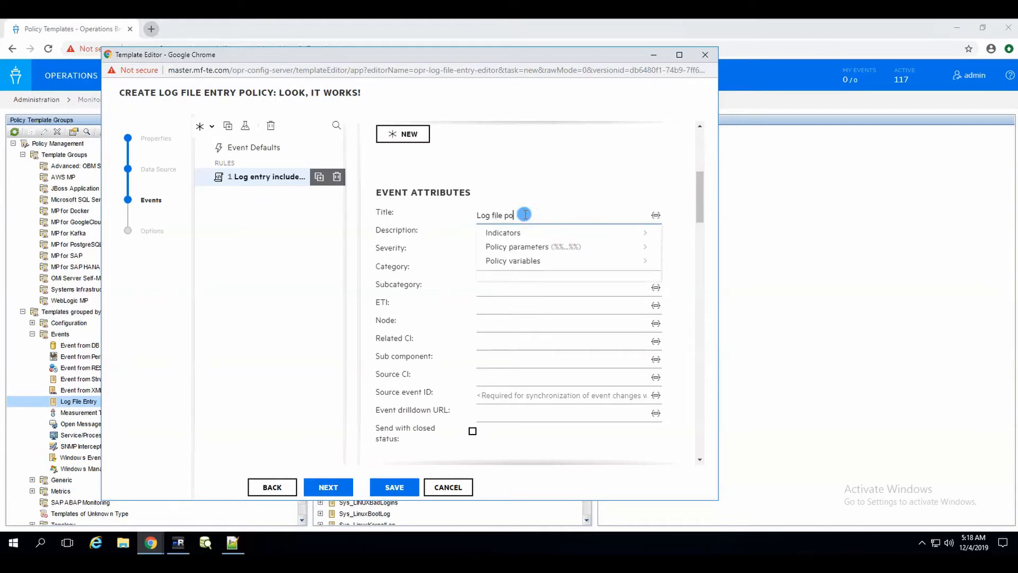
type("licy works")
type("on")
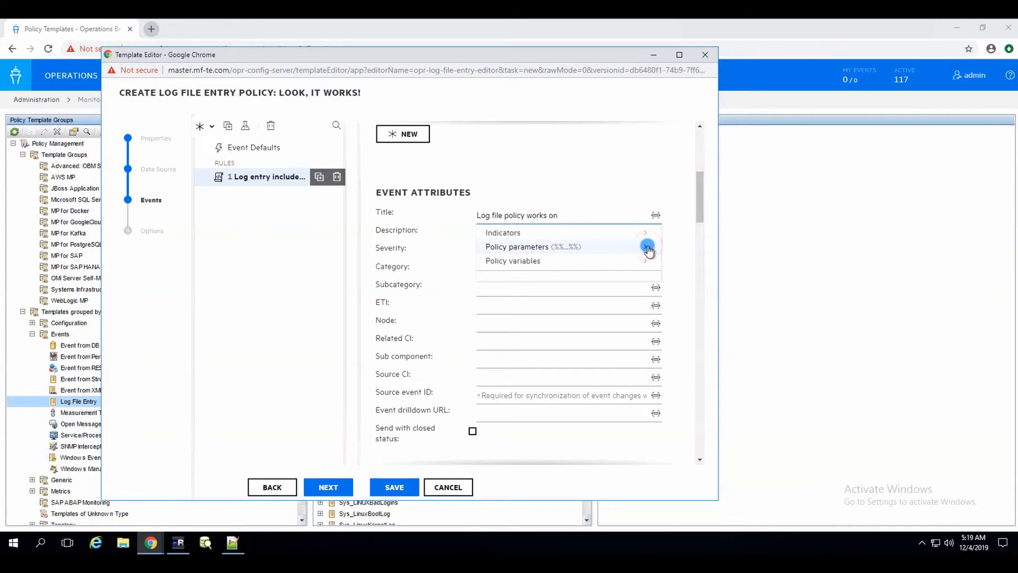
Step: Append the <$MSG_NODE> policy variable to the event title and check the resulting title text
left_click(647, 247)
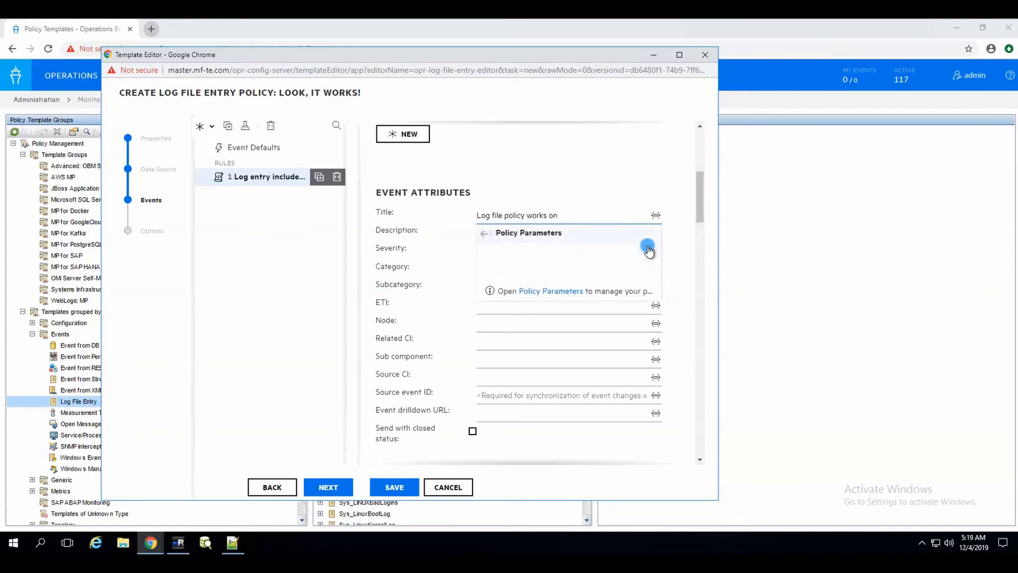
left_click(484, 235)
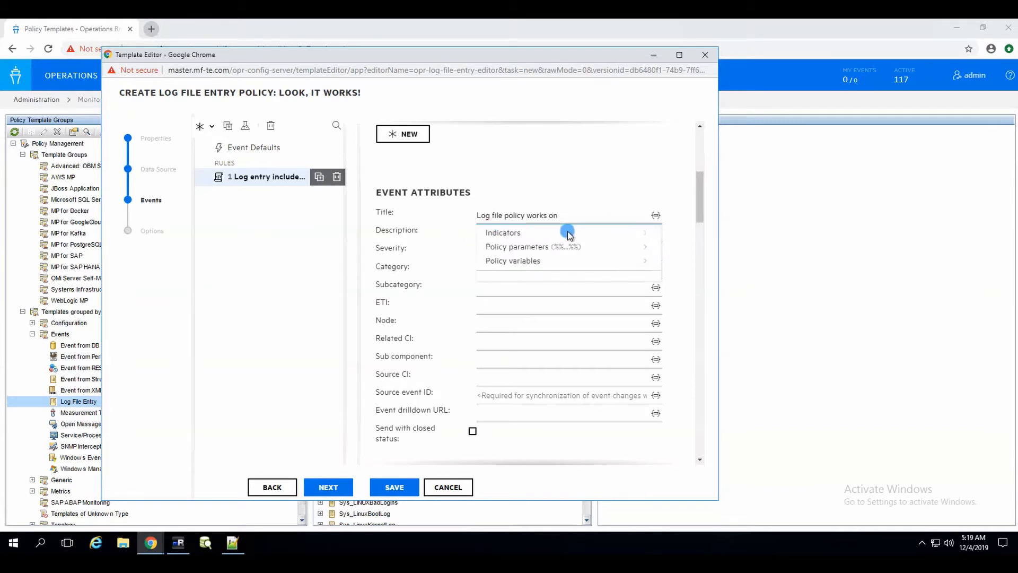
left_click(643, 264)
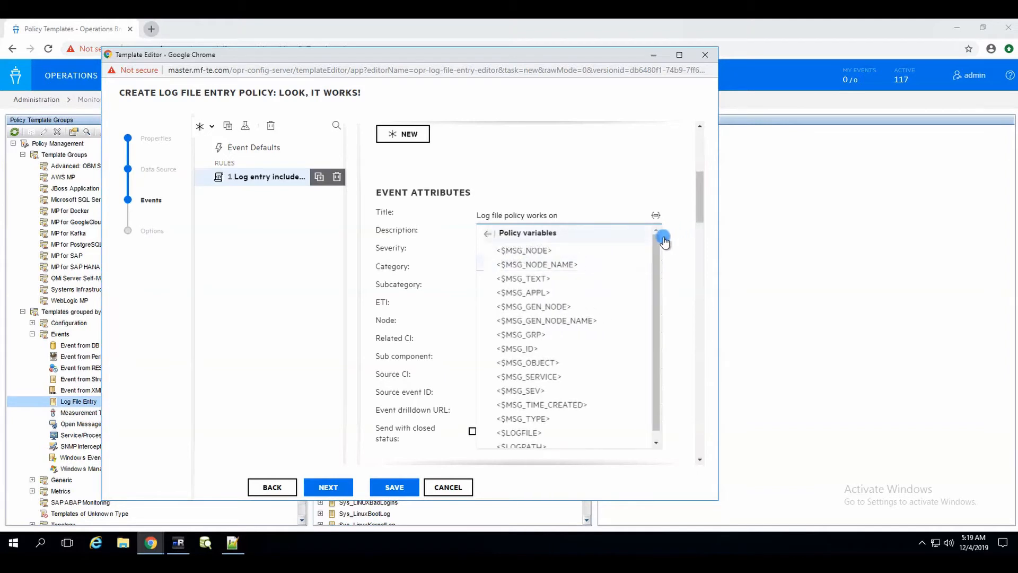
double_click(552, 251)
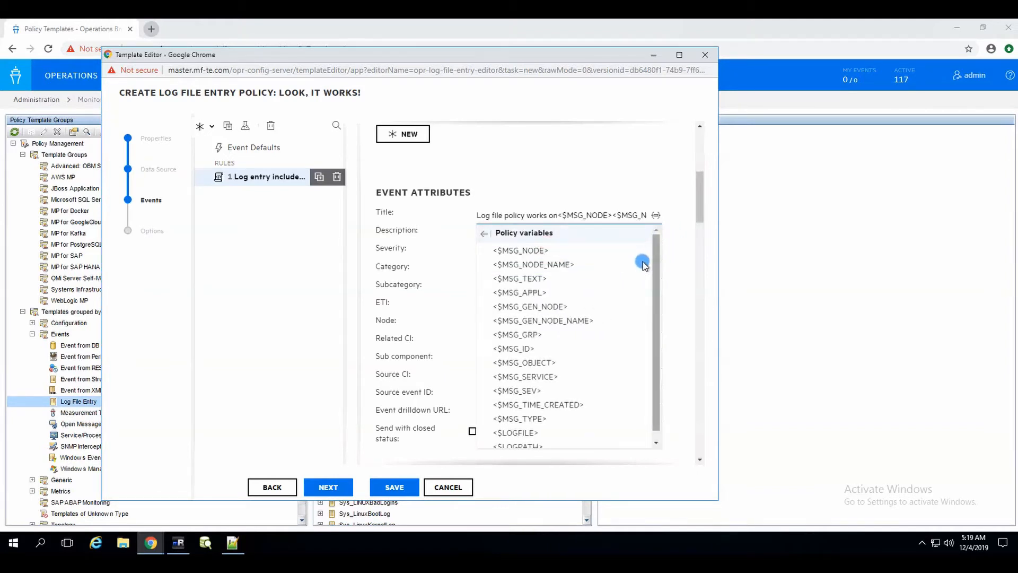
left_click(683, 244)
left_click_drag(612, 212, 737, 218)
left_click(678, 232)
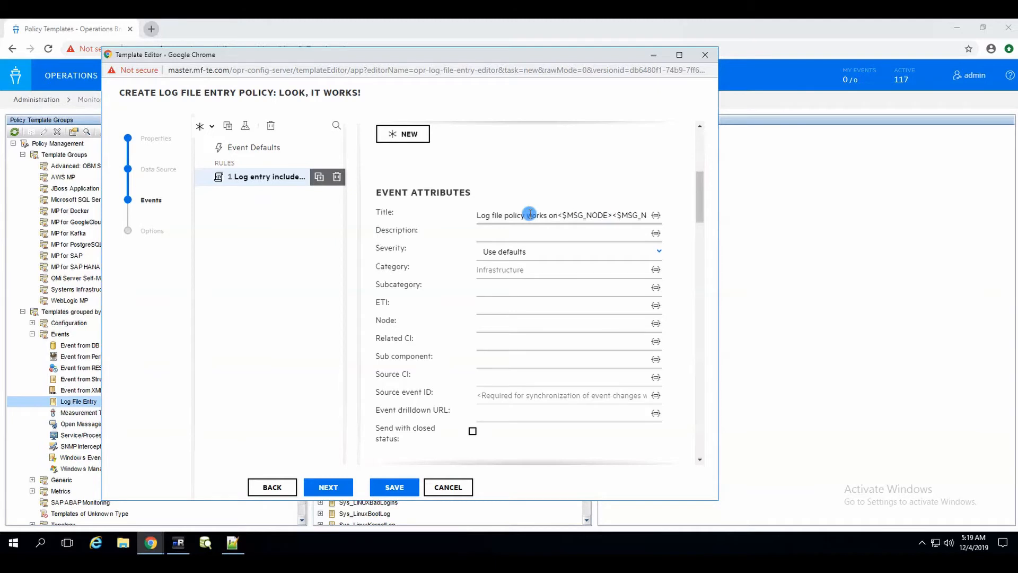
Step: Set the event description to "a test log file policy" and the rule's severity to Minor
left_click(505, 234)
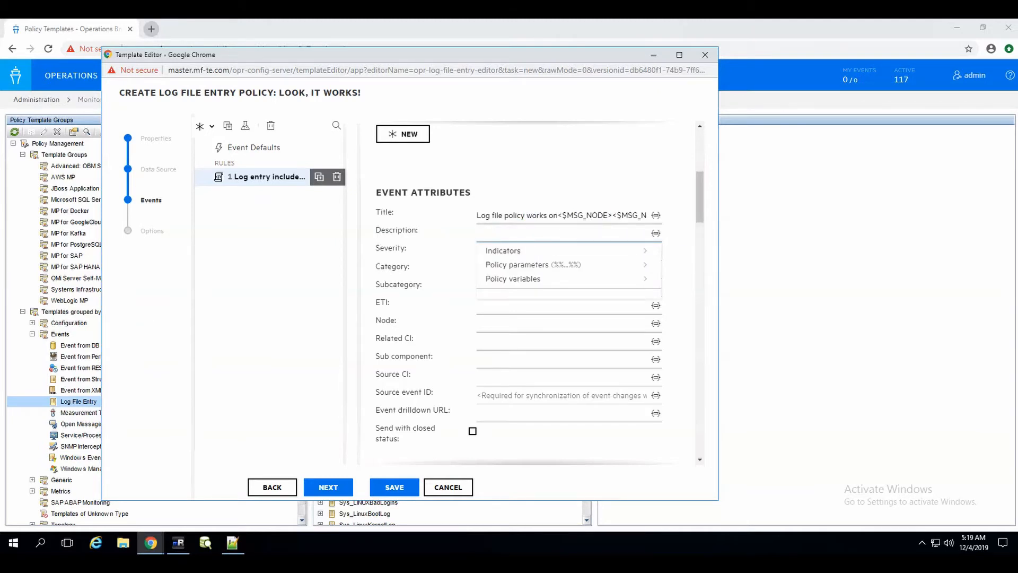
left_click(525, 232)
type("a test log file policy")
left_click(683, 234)
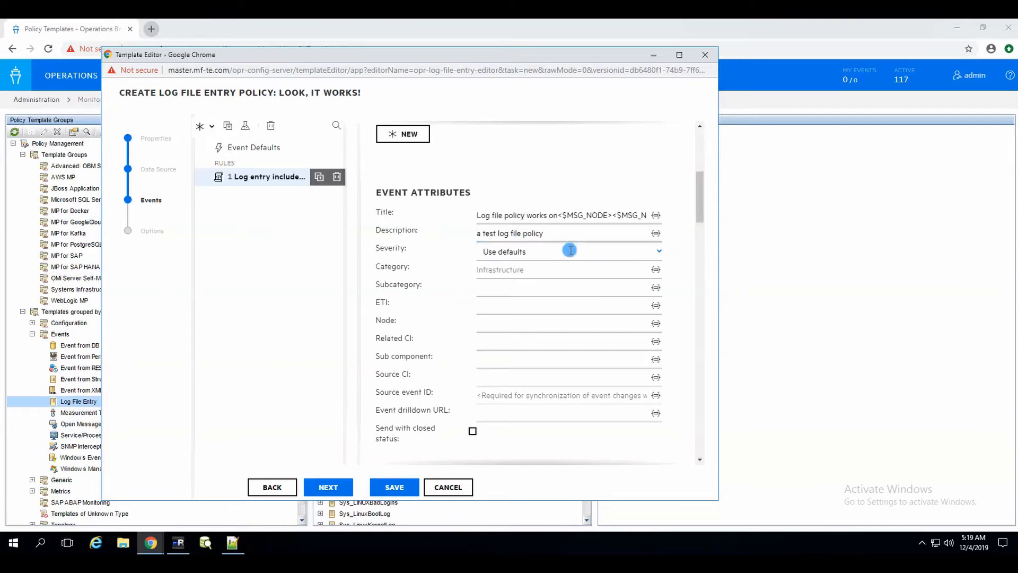
left_click(587, 253)
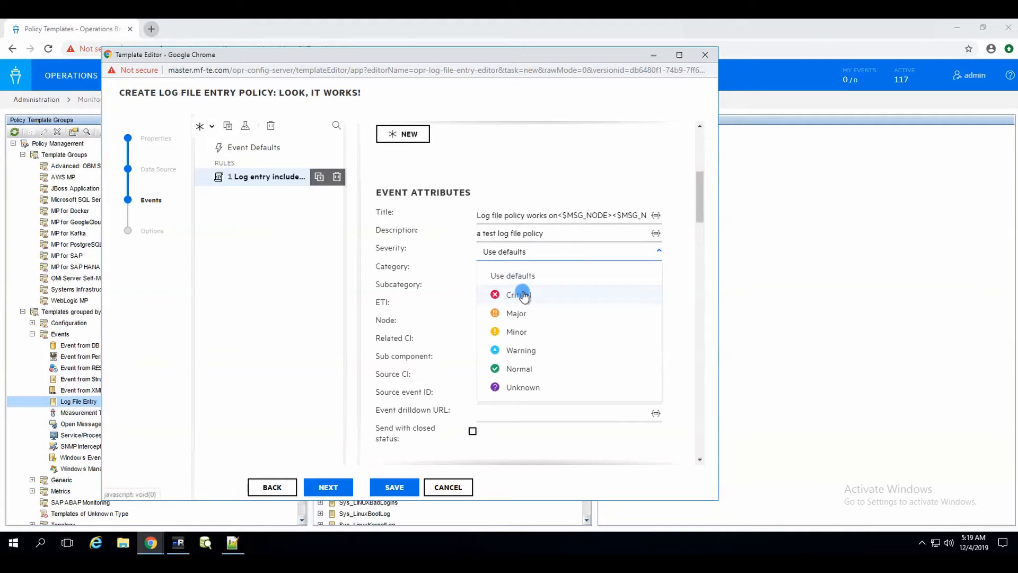
left_click(519, 331)
left_click(678, 258)
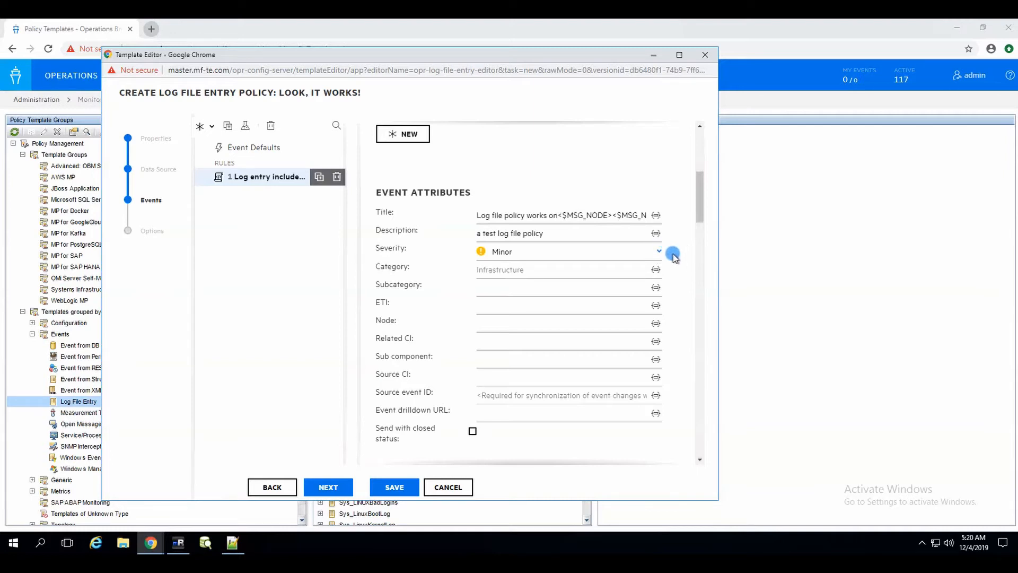
Step: Browse the indicators available for the event's ETI, going through InfrastructureElement to the Node CI type
scroll(599, 233, "down", 1)
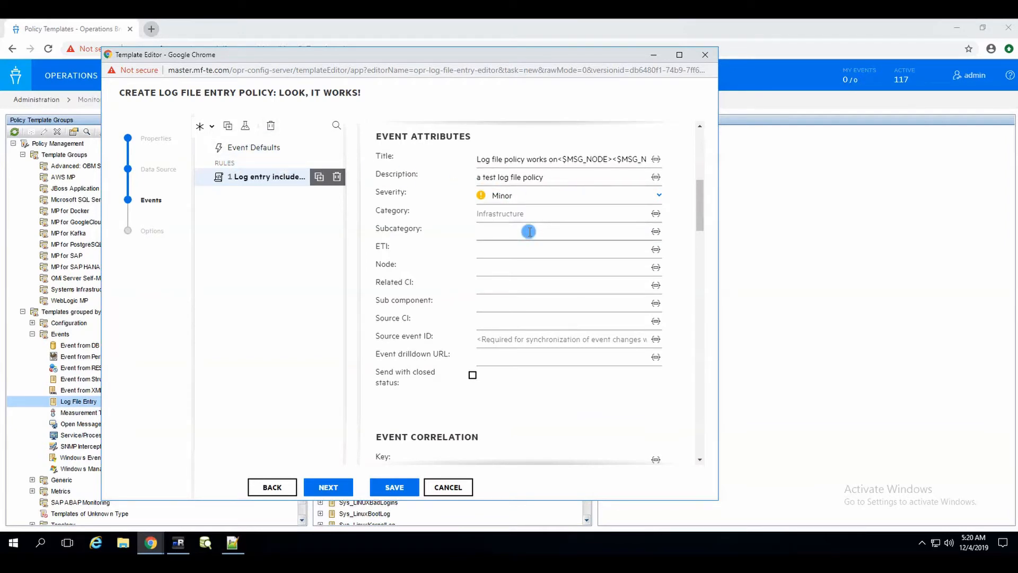
left_click(505, 246)
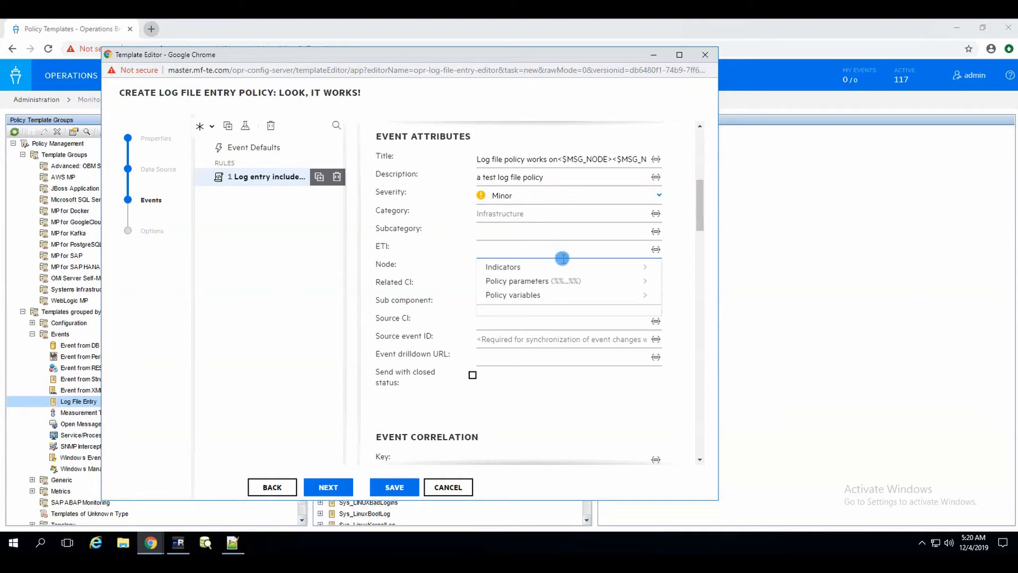
left_click(645, 268)
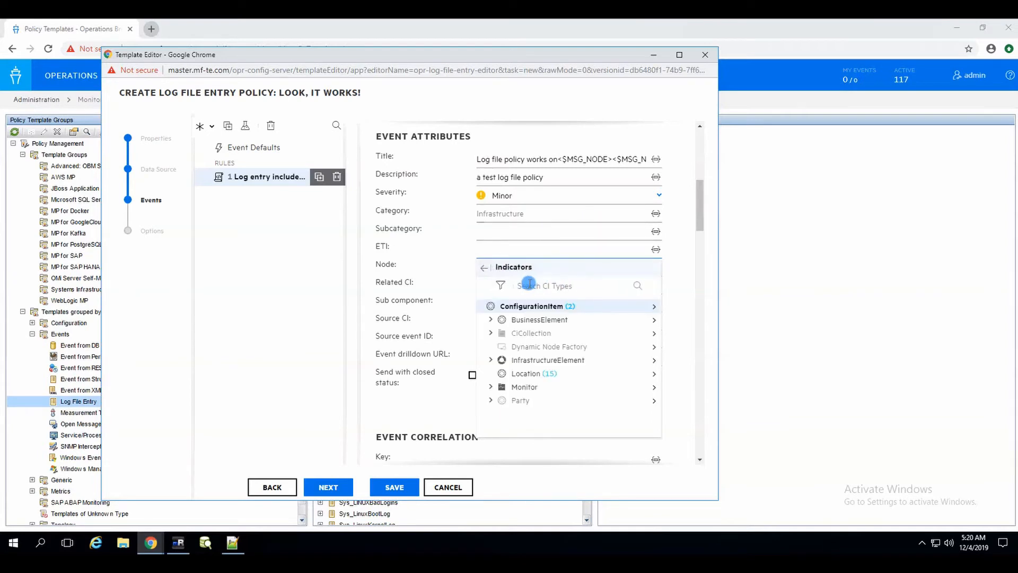
scroll(503, 361, "down", 1)
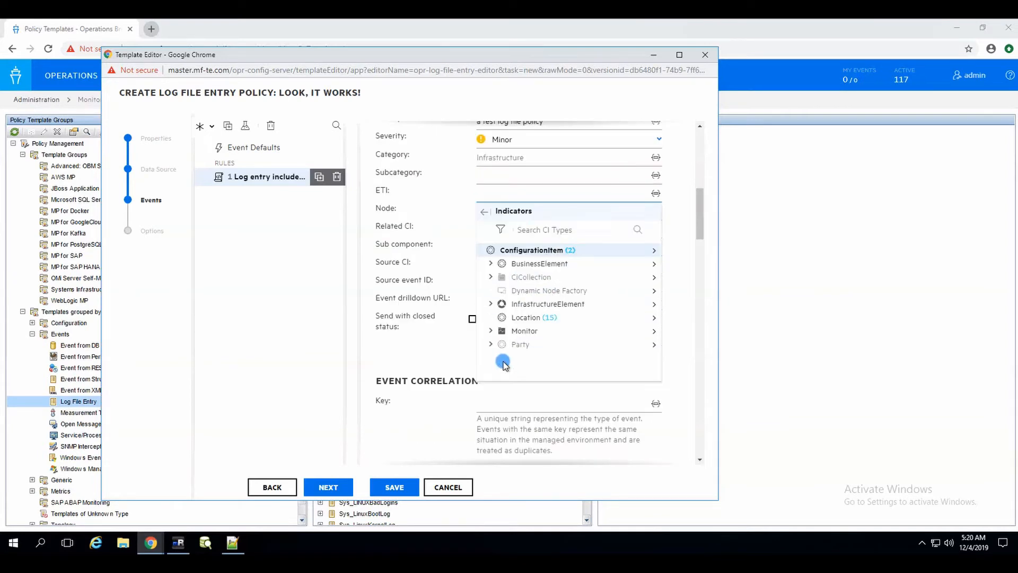
left_click(487, 304)
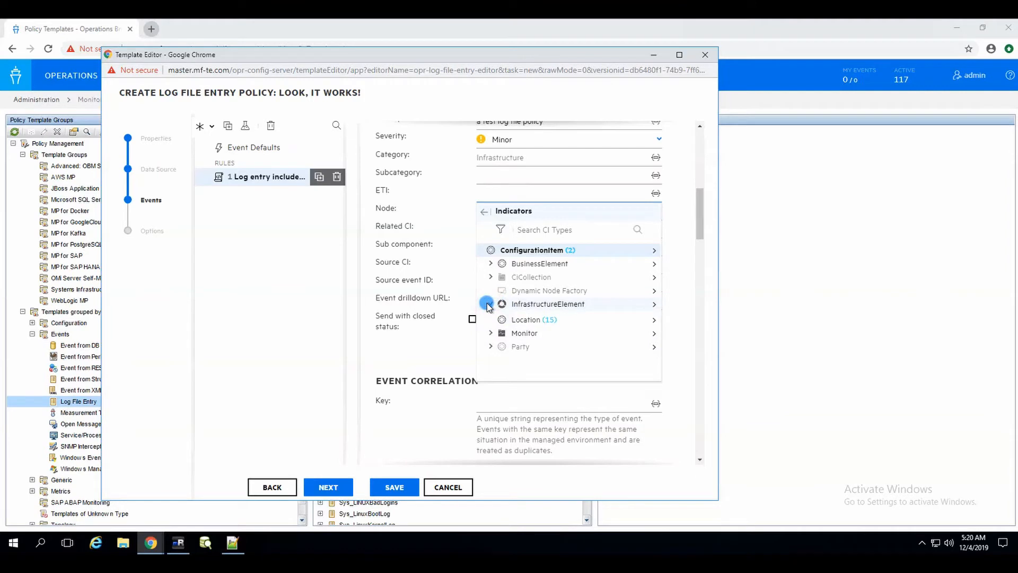
scroll(518, 320, "down", 2)
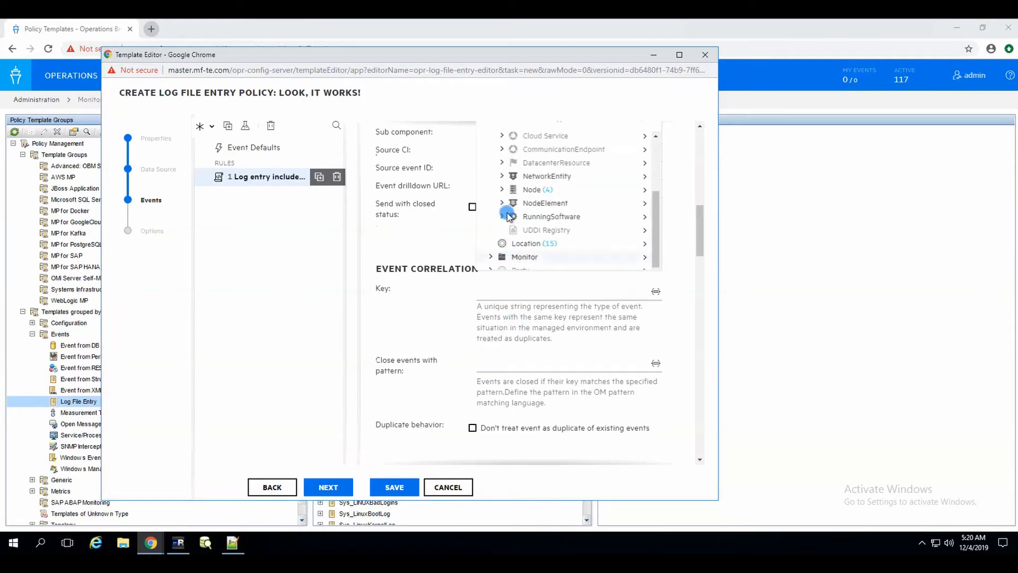
left_click(502, 190)
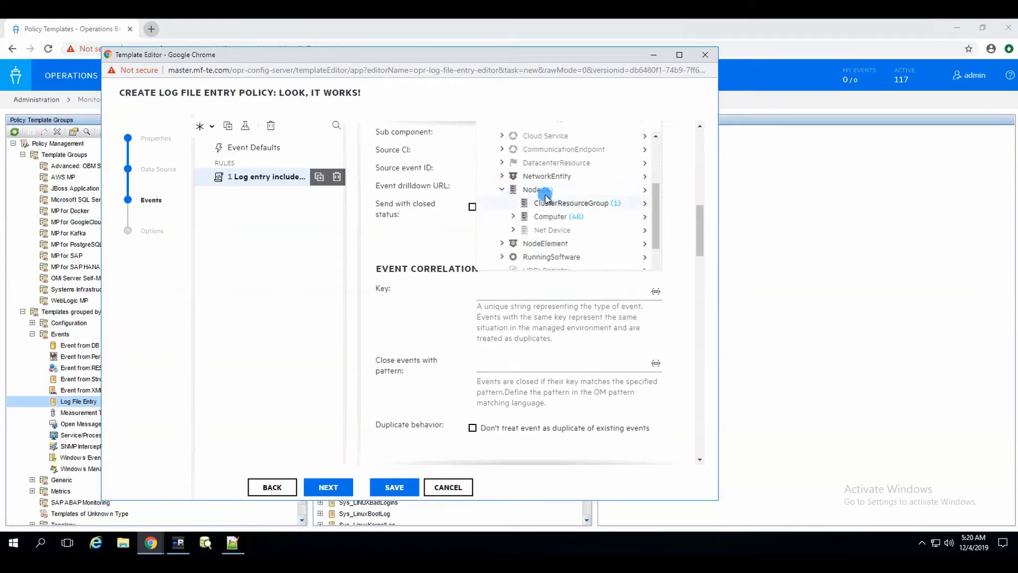
left_click(512, 217)
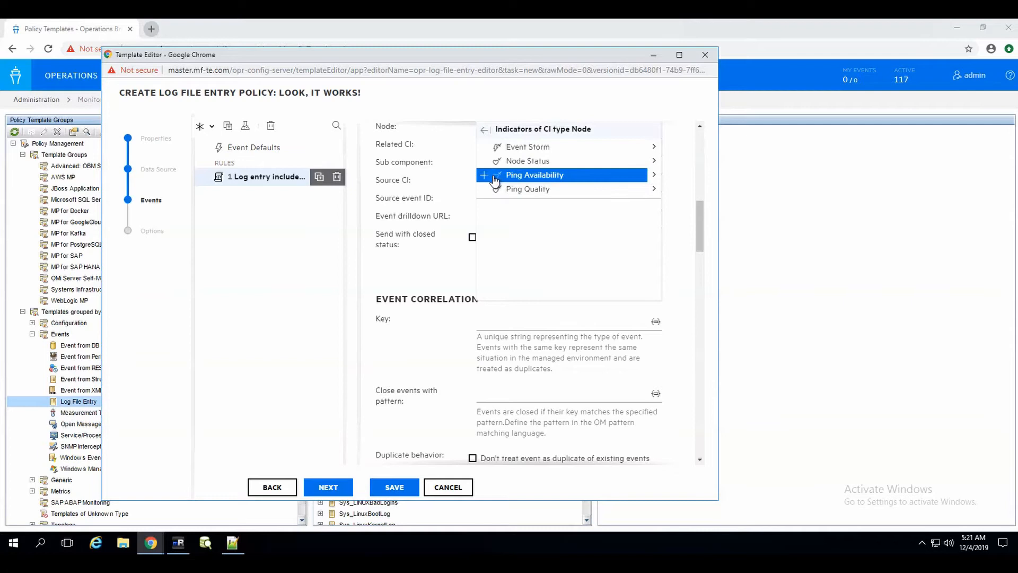
Step: Insert the On value of the Node CI type's Event Storm indicator into the event's ETI
left_click(526, 148)
left_click(646, 152)
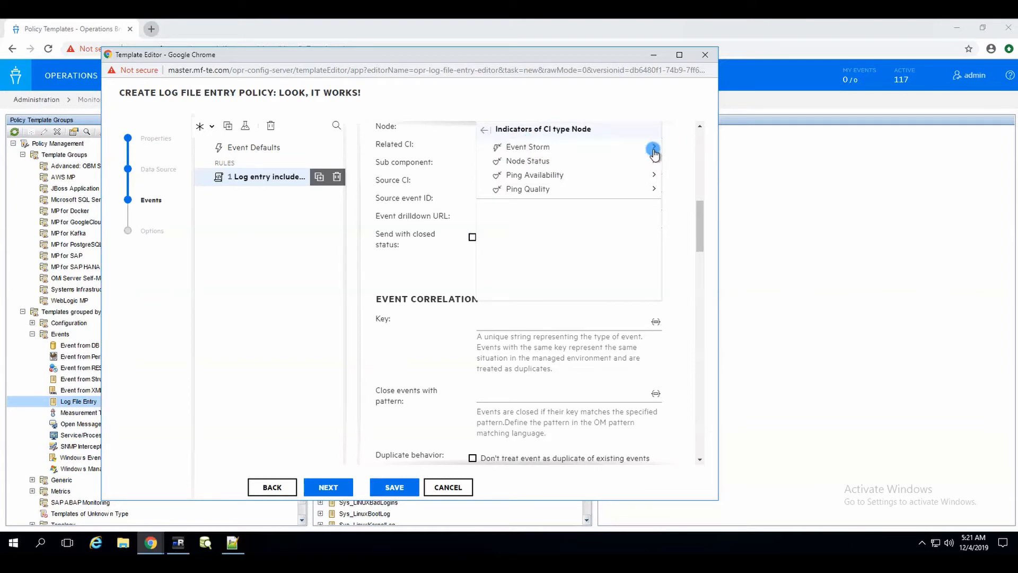
left_click(563, 158)
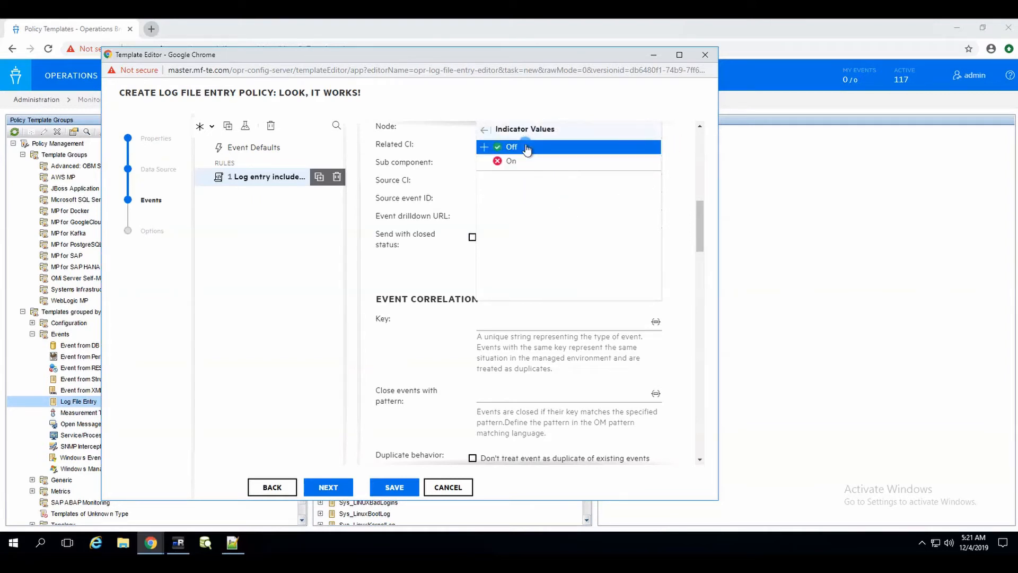
left_click(703, 175)
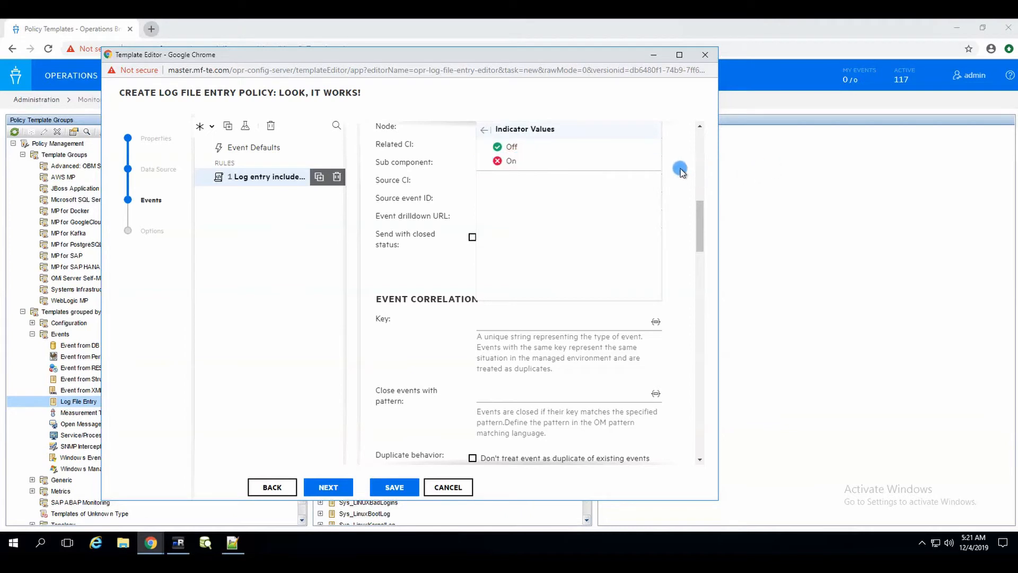
left_click(509, 162)
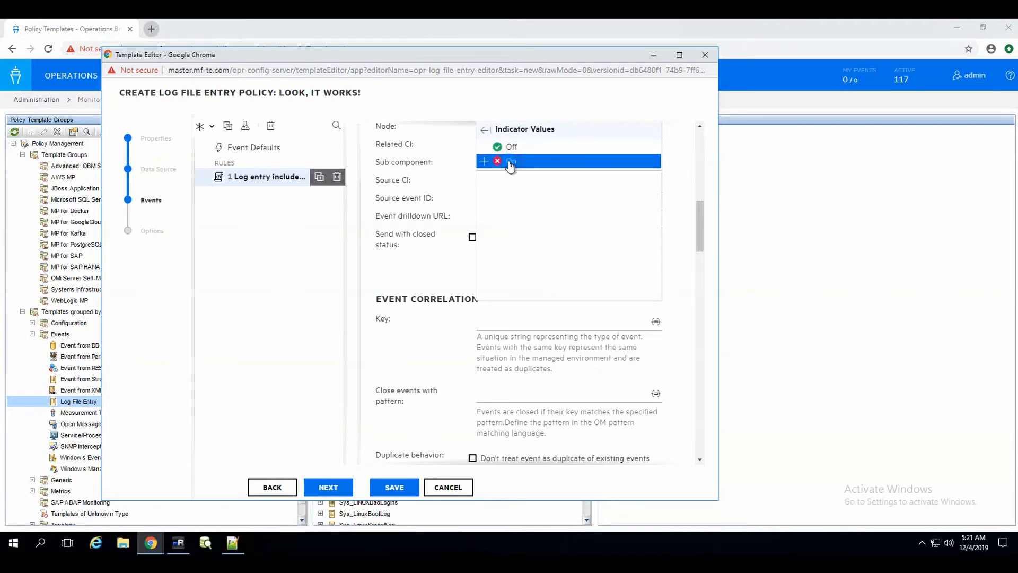
left_click(605, 159)
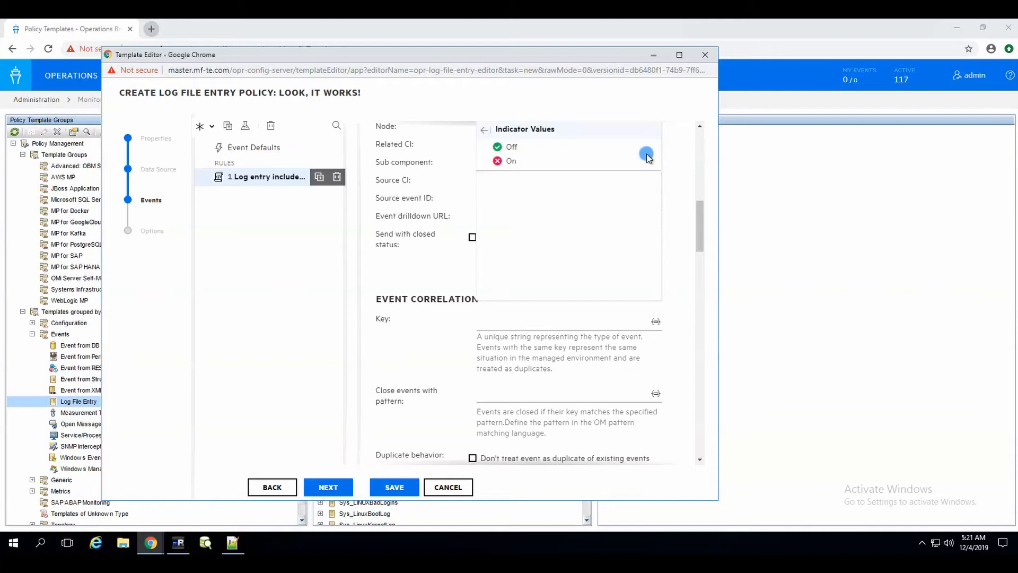
left_click(488, 129)
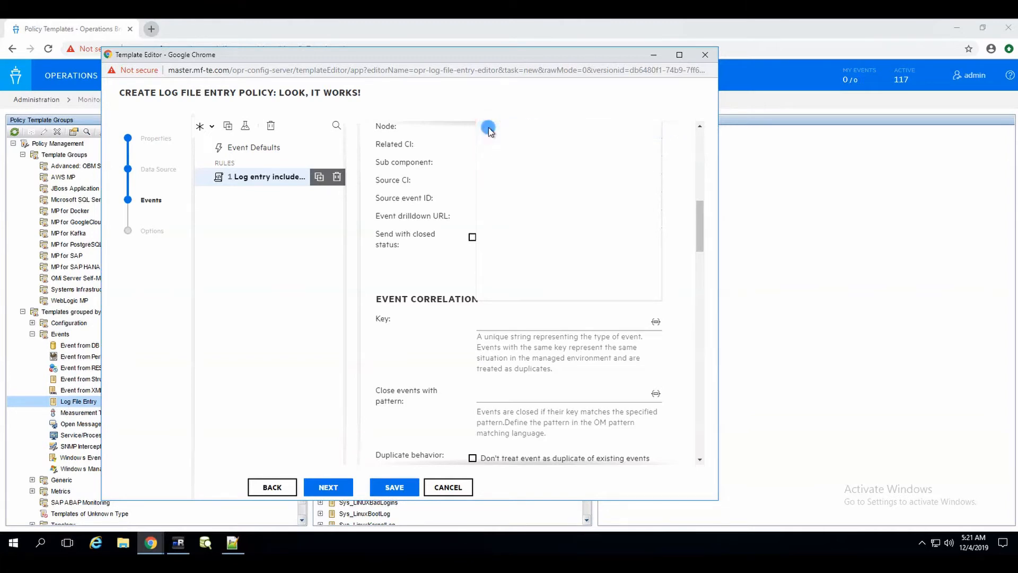
left_click(675, 141)
left_click(583, 218)
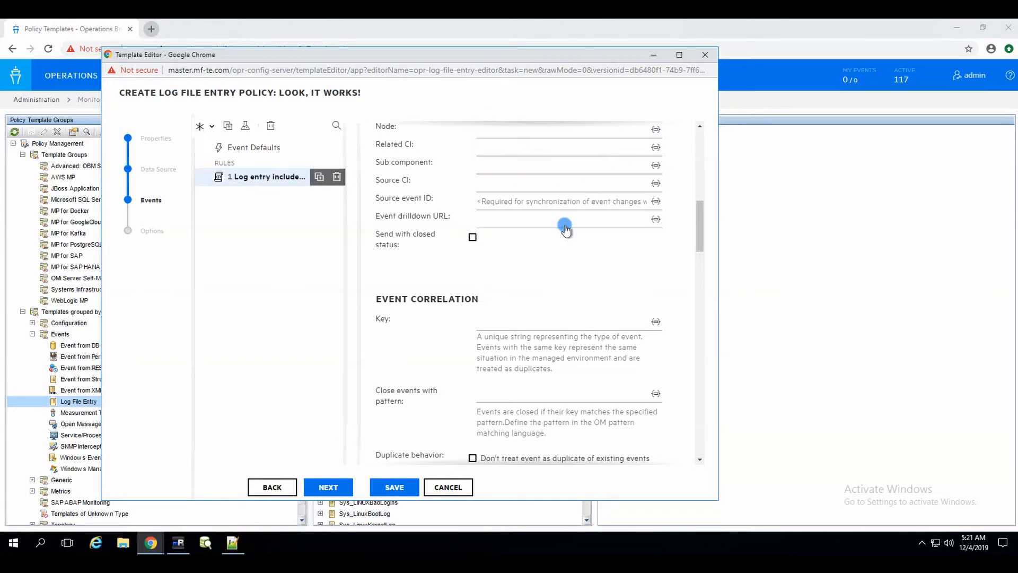
Step: Correct the text of the event's ETI to EventStorm:On
scroll(635, 229, "up", 1)
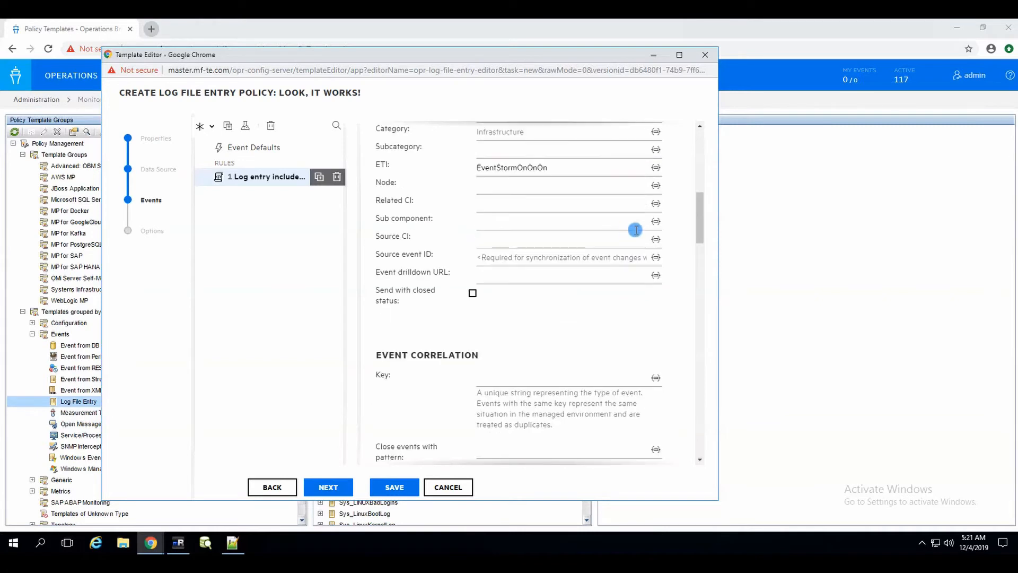
left_click(567, 169)
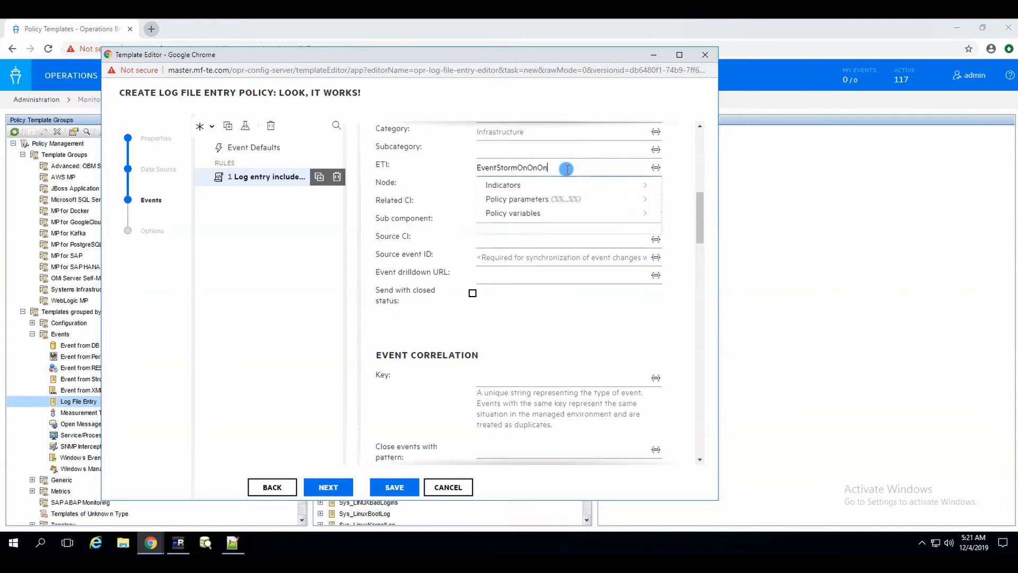
key("BackSpace")
key("BackSpace")
left_click(669, 181)
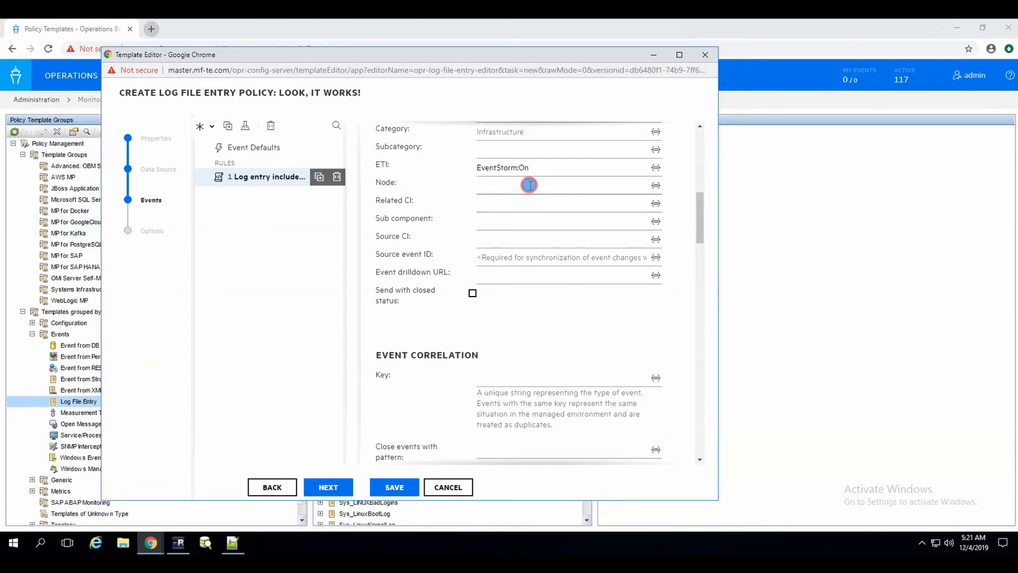
Step: Set the event's Node attribute to the <$MSG_NODE> policy variable
left_click(621, 188)
left_click(649, 232)
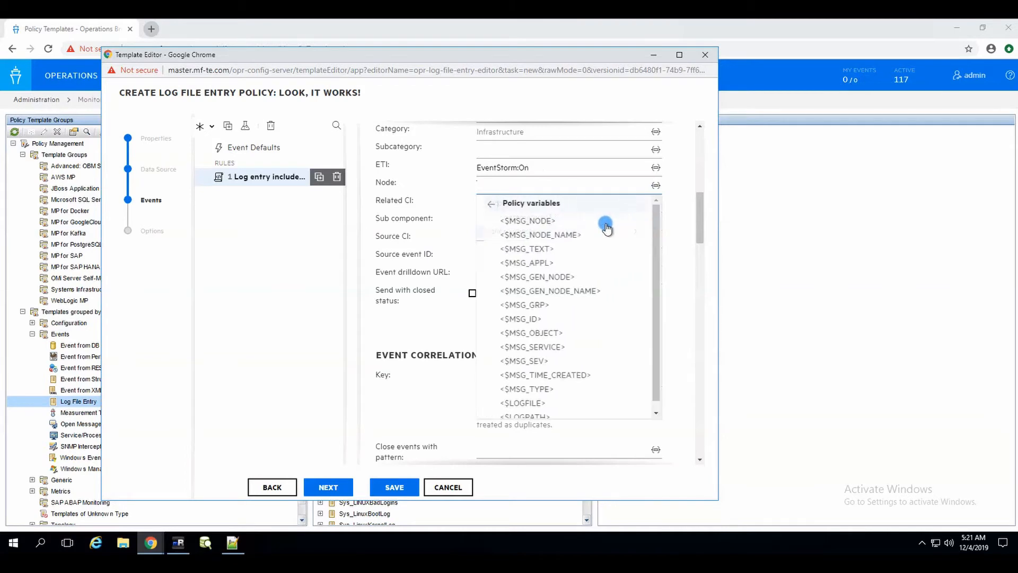
left_click(544, 221)
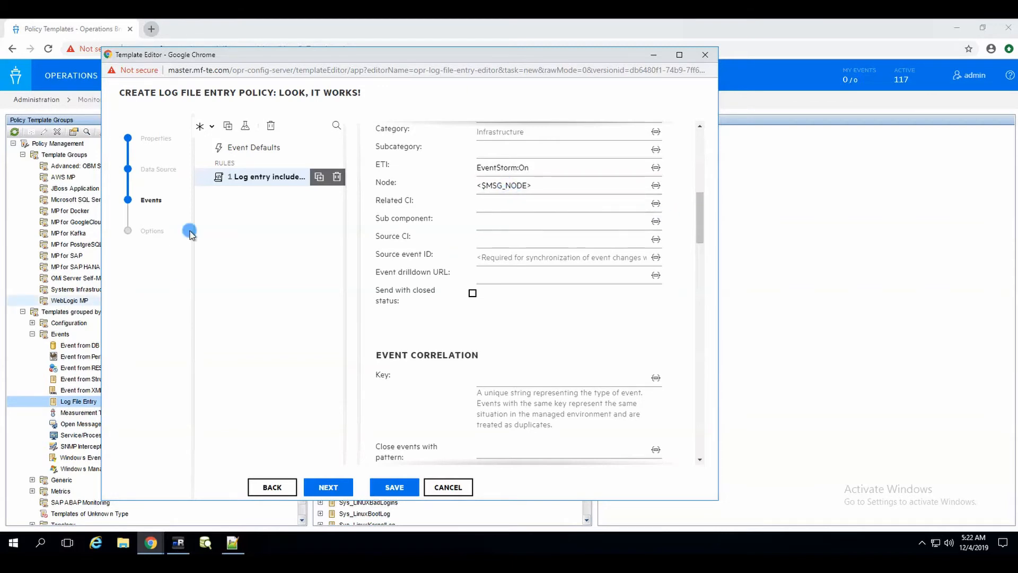
Step: Set the event correlation key to Event:ON
scroll(682, 217, "down", 2)
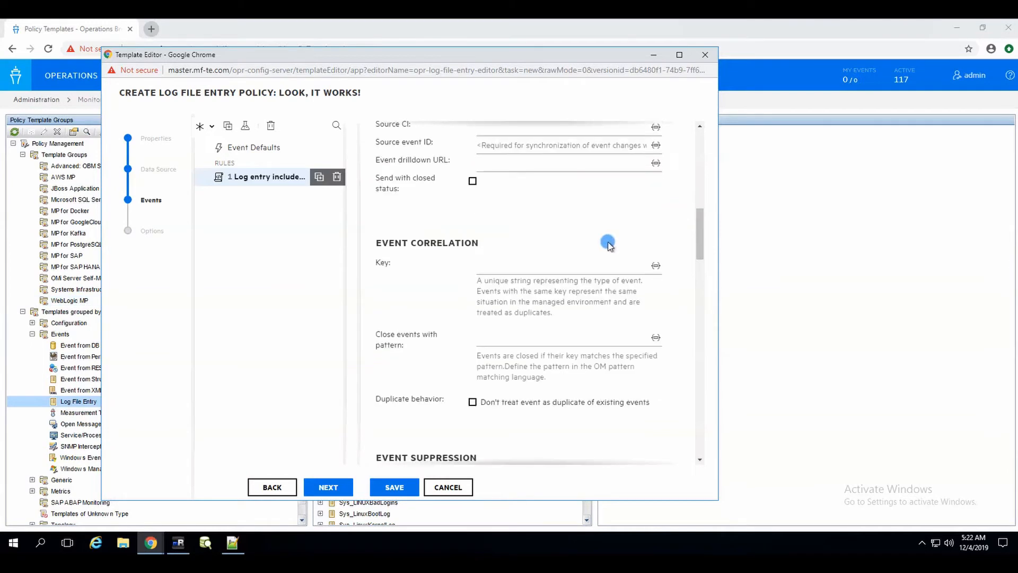
left_click(513, 261)
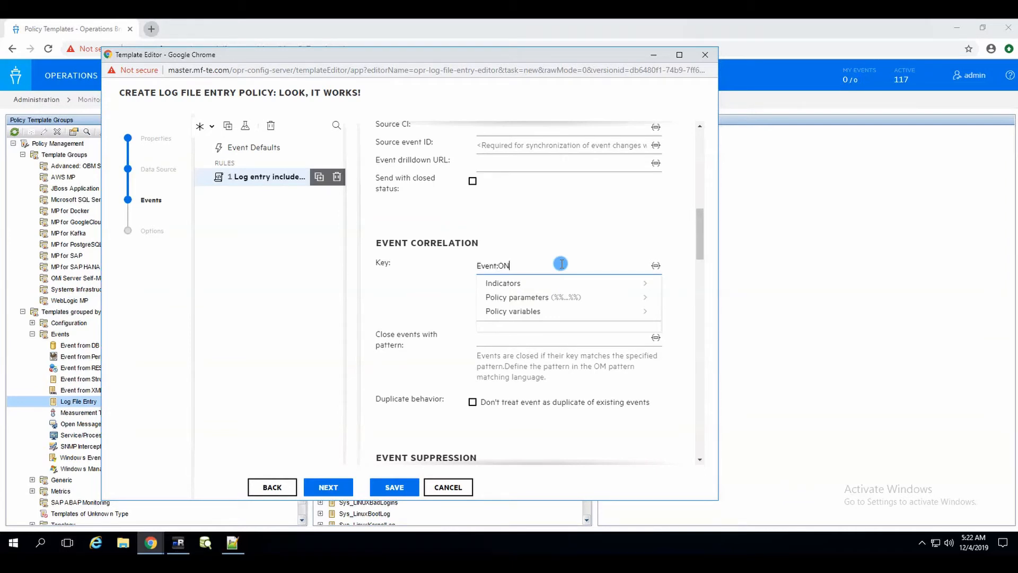
left_click(680, 256)
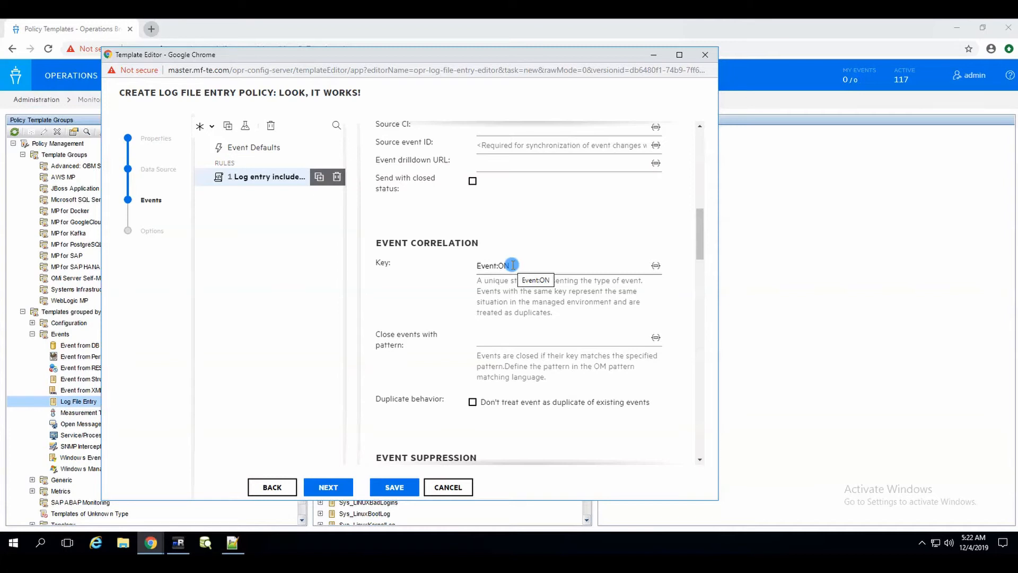
Step: Set the pattern for closing events in the event correlation settings to Event:OFF
left_click(507, 338)
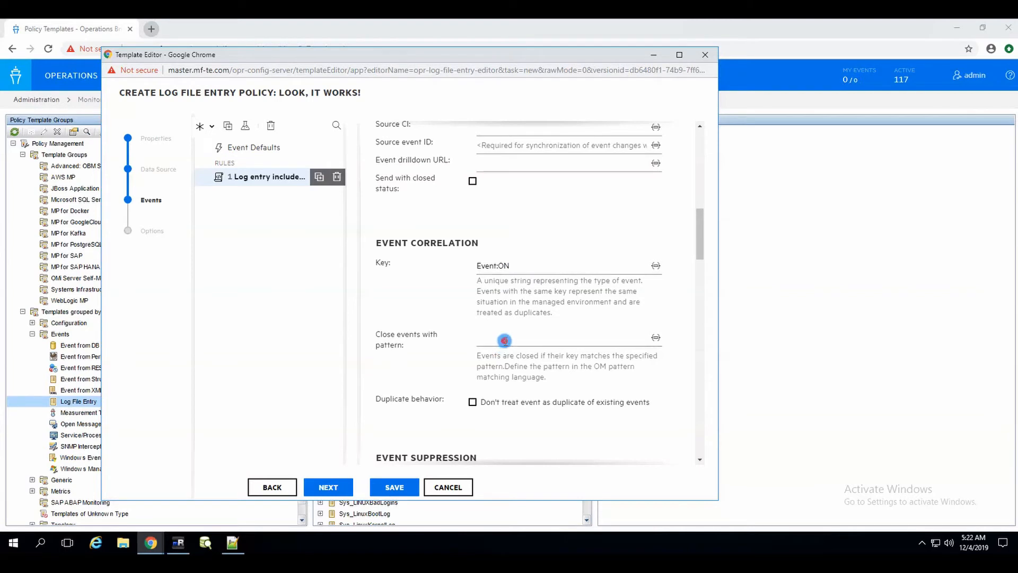
left_click(671, 272)
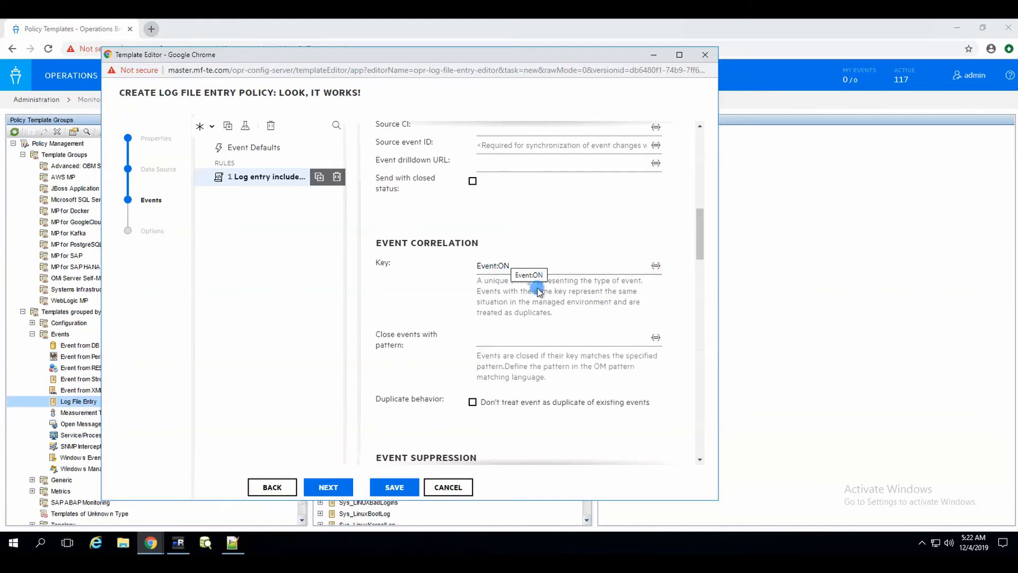
left_click(498, 337)
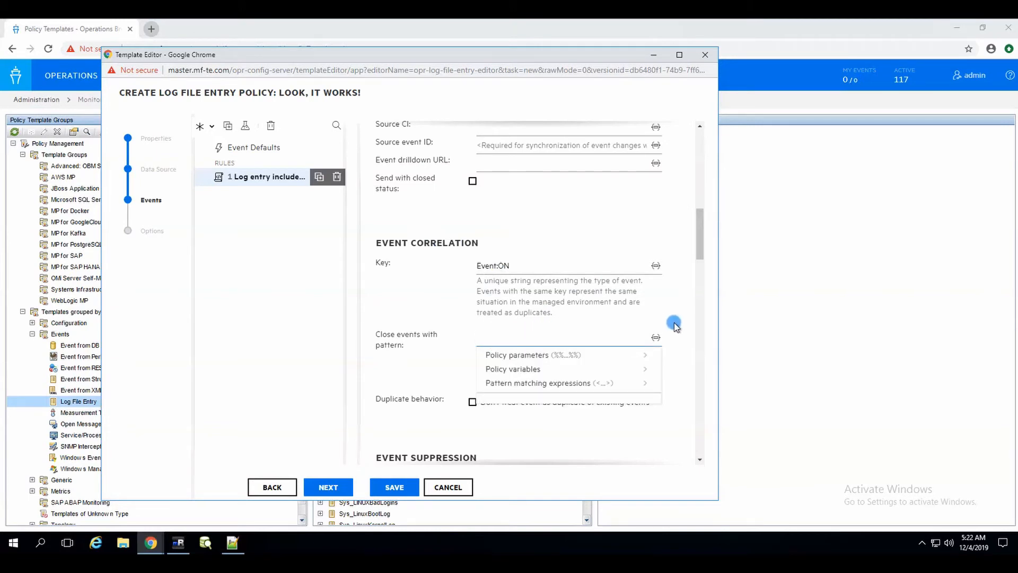
type("Event:OFF")
left_click(680, 278)
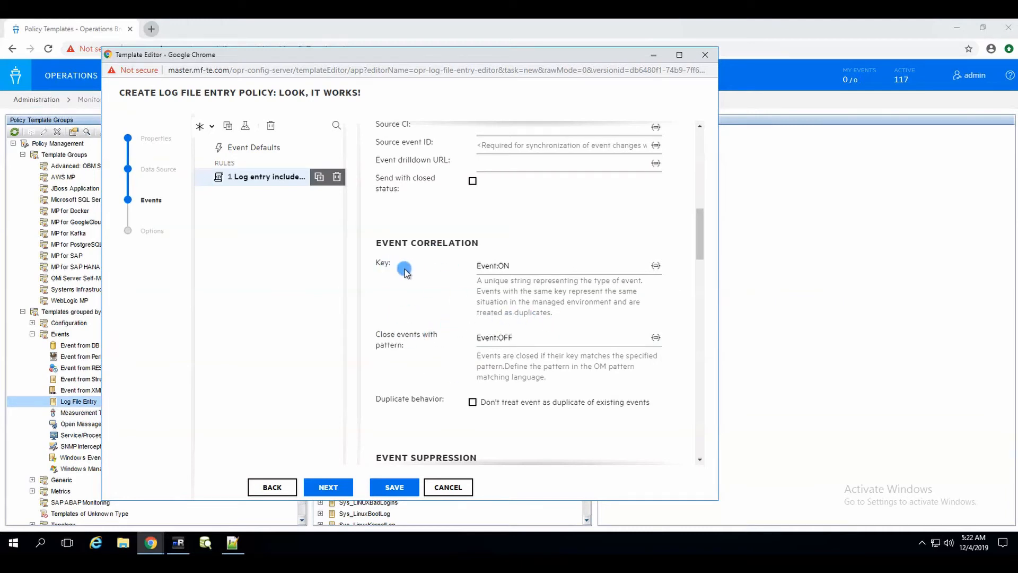
left_click(535, 337)
double_click(490, 337)
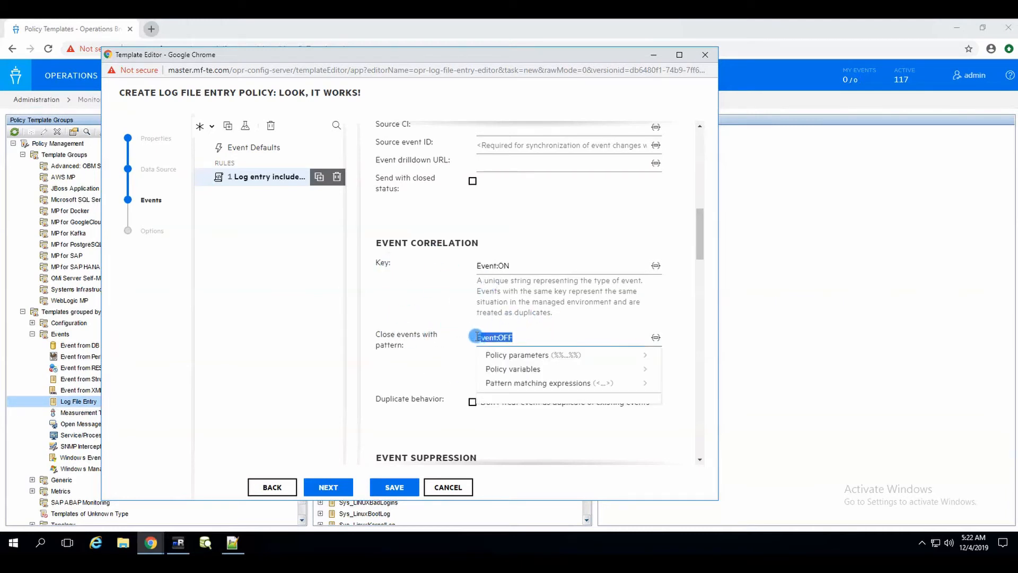
left_click(462, 347)
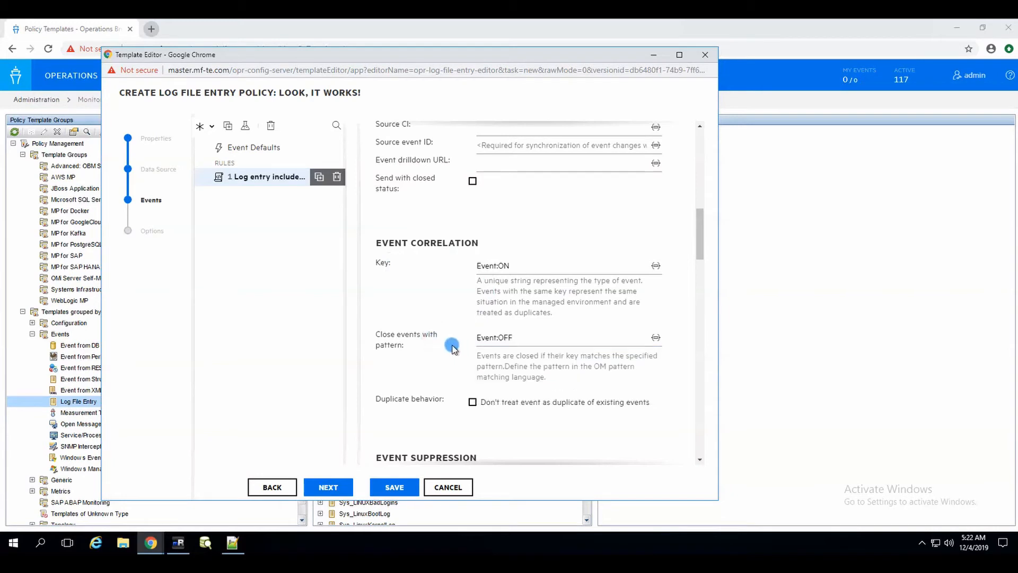
double_click(510, 338)
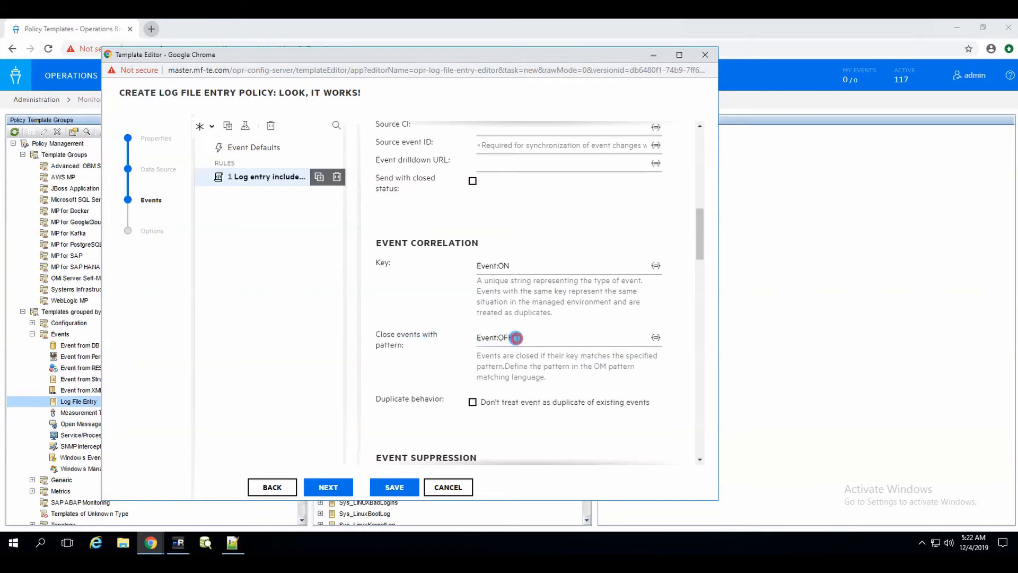
left_click(444, 345)
double_click(511, 338)
left_click(459, 340)
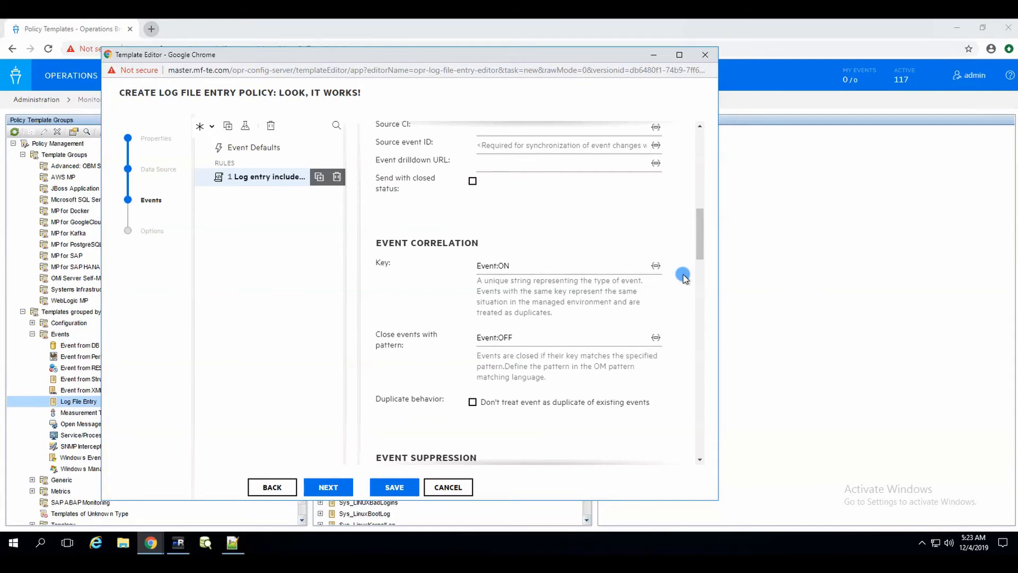
Step: Review the rule's remaining settings for event suppression, instructions, OM attributes, agent MSI, and automatic and user actions
scroll(681, 268, "down", 3)
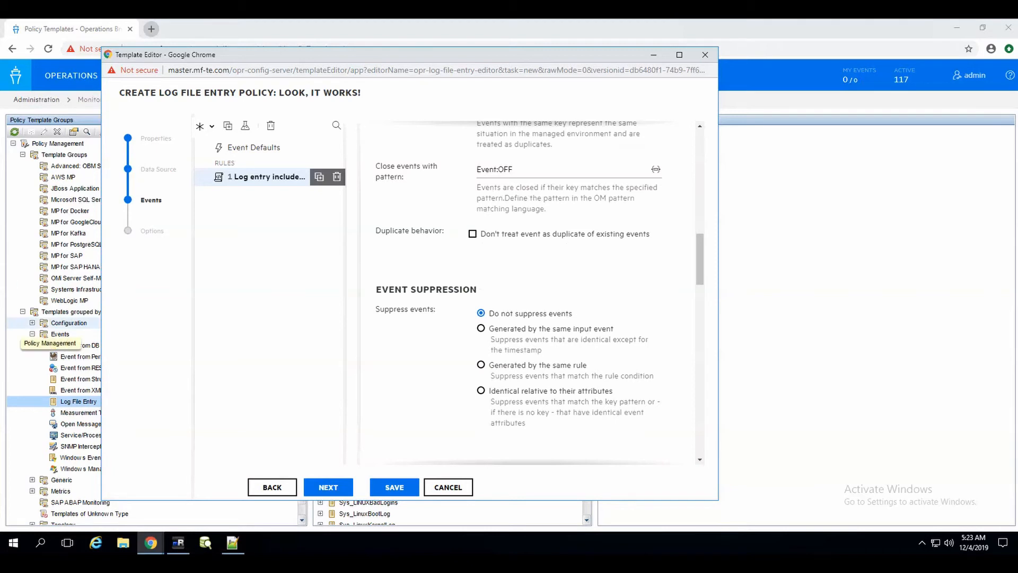
scroll(679, 249, "down", 4)
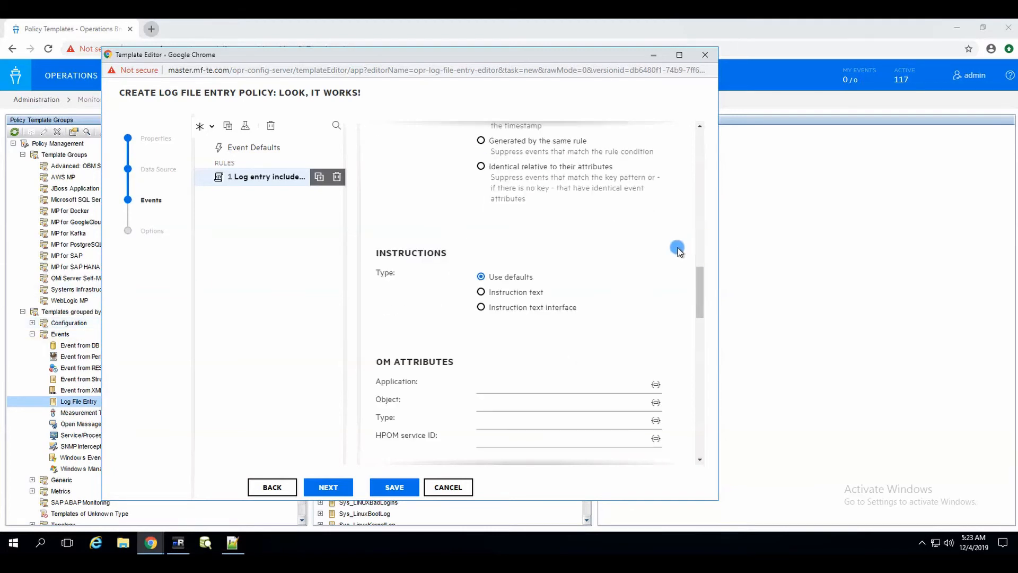
scroll(673, 247, "down", 3)
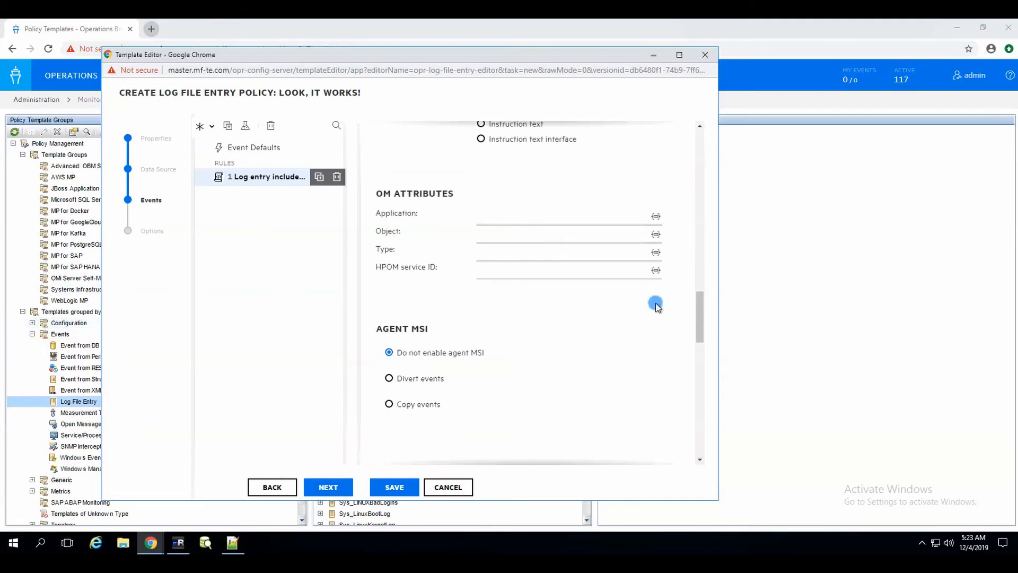
scroll(657, 291, "down", 3)
scroll(654, 228, "down", 3)
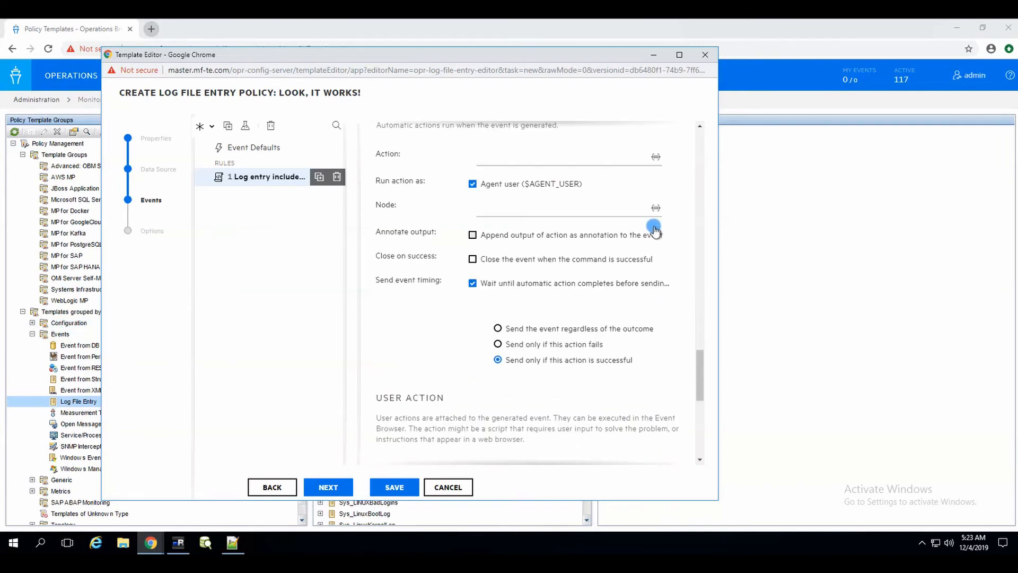
scroll(672, 244, "up", 2)
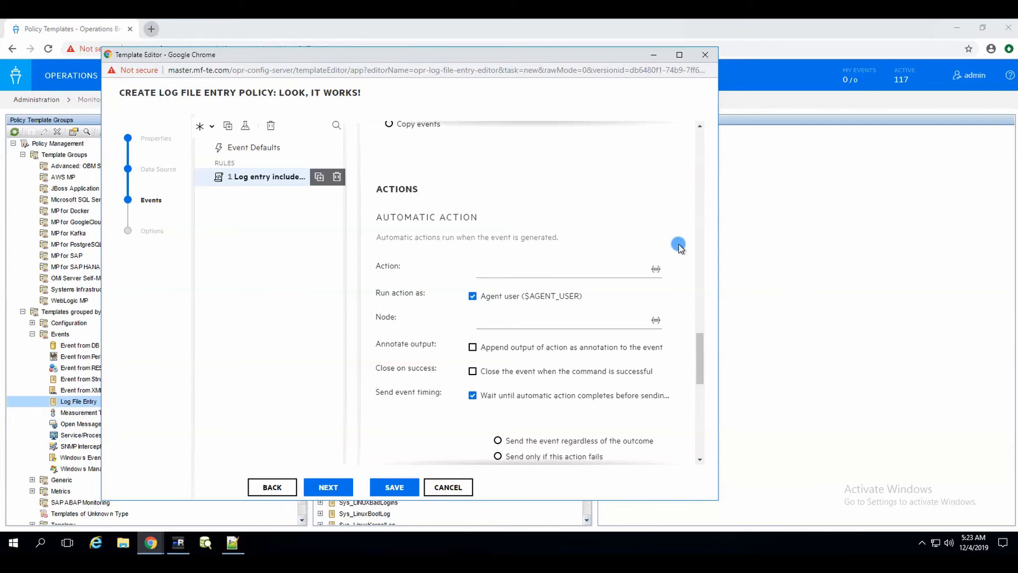
scroll(679, 245, "down", 2)
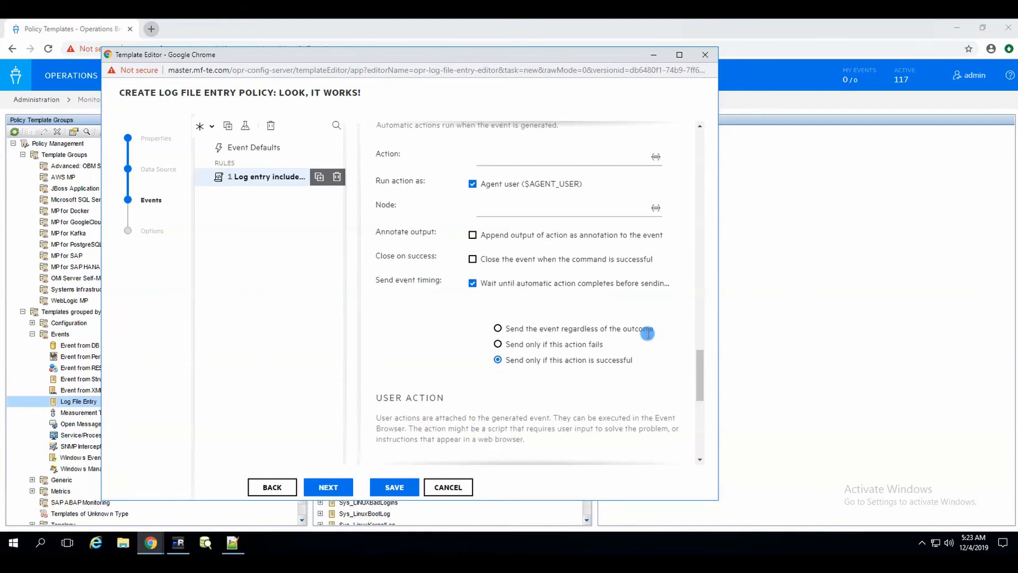
scroll(678, 340, "down", 3)
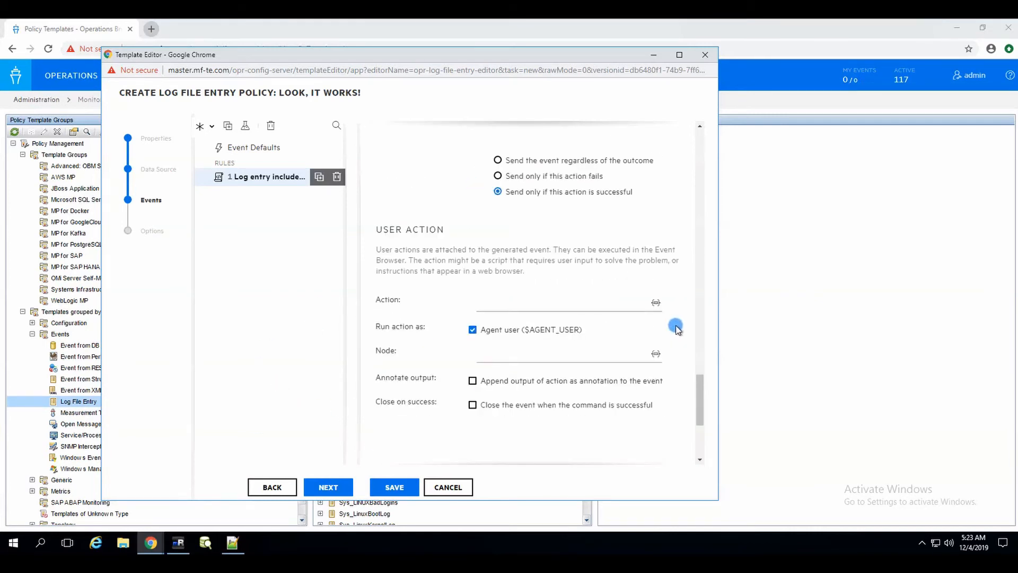
left_click(500, 304)
Step: Save the policy template with its default options and select "Look, it works!" among the Log File Entry templates
left_click(329, 485)
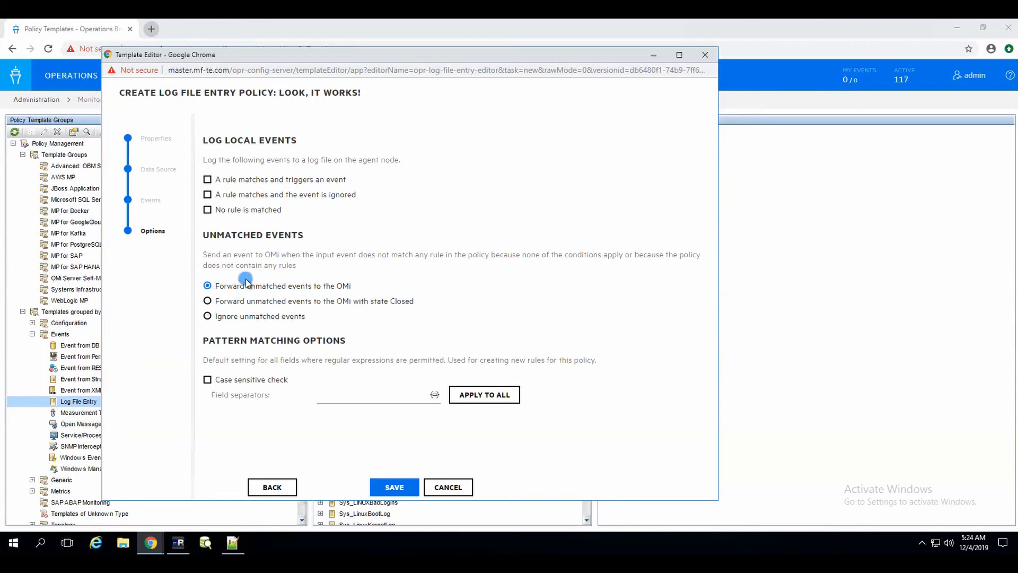
left_click(392, 484)
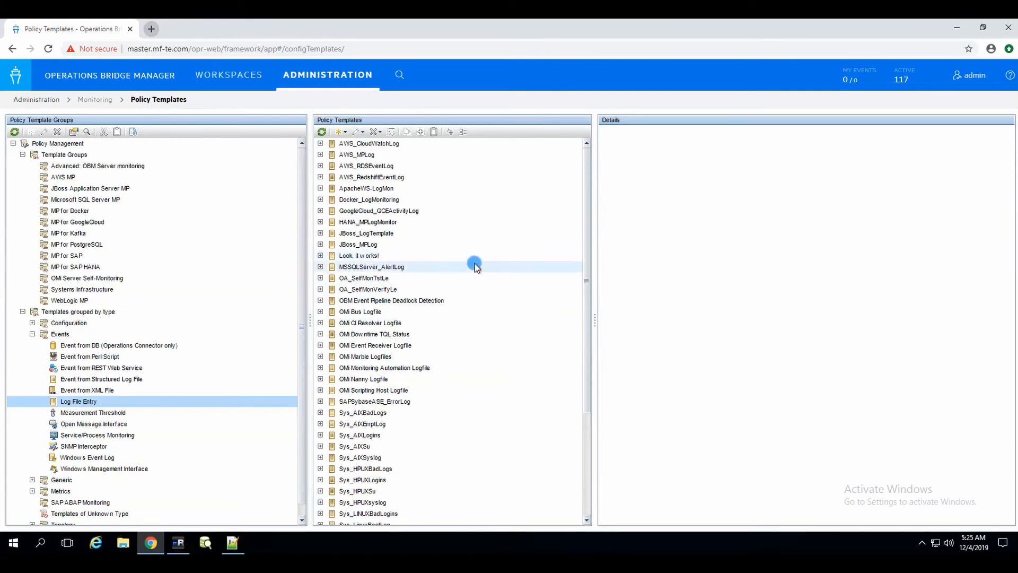
scroll(475, 270, "down", 3)
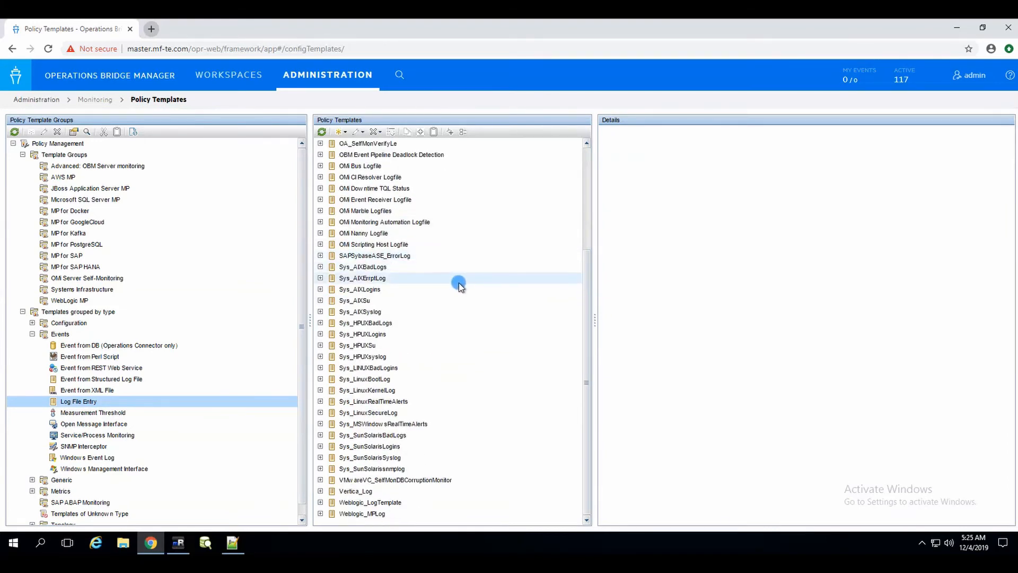
scroll(432, 277, "up", 1)
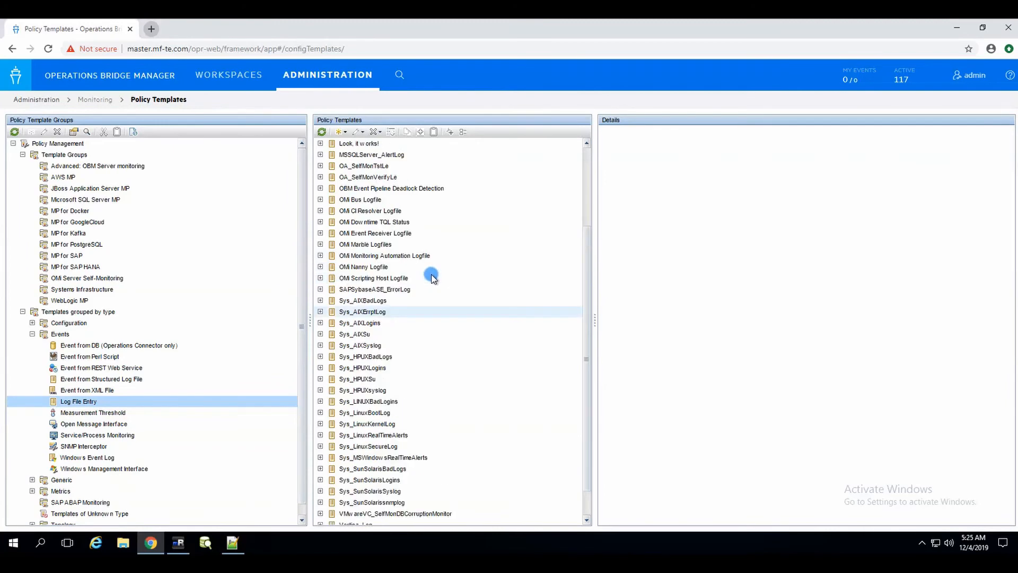
left_click(357, 144)
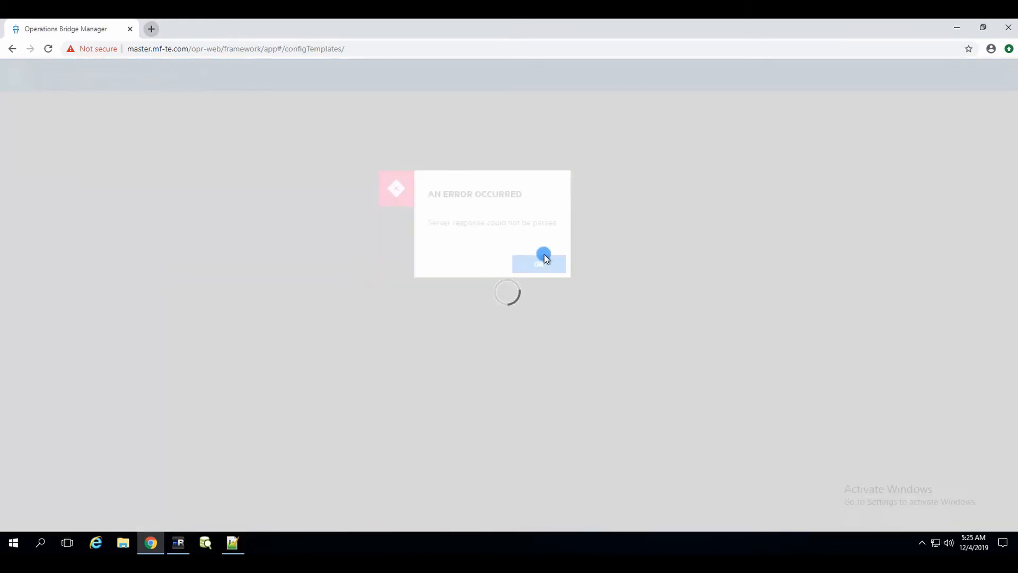
Step: Reload the Policy Templates page and assign and deploy the "Look, it works!" template to the bpm configuration item
left_click(47, 48)
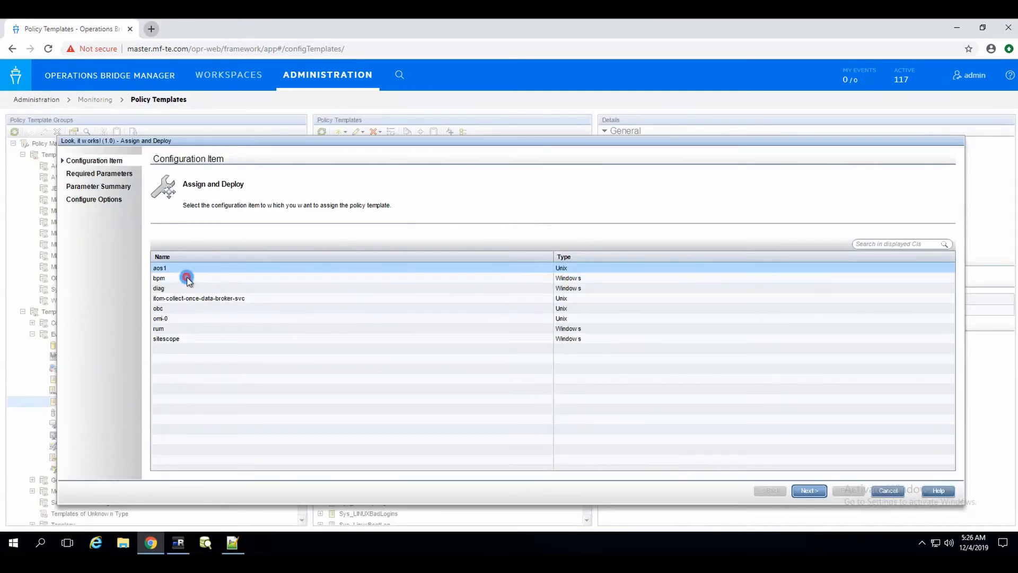
left_click(187, 279)
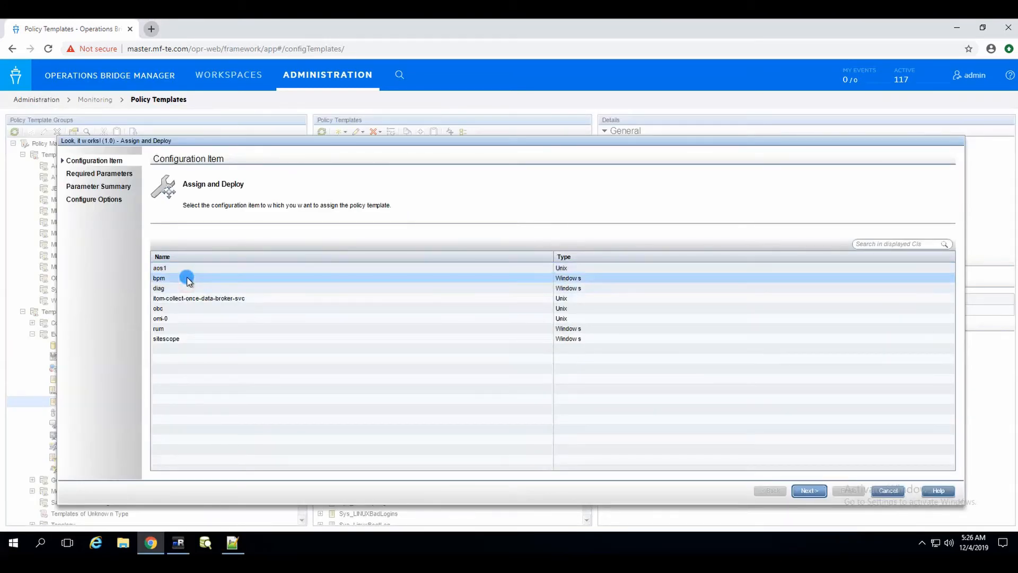
left_click(806, 491)
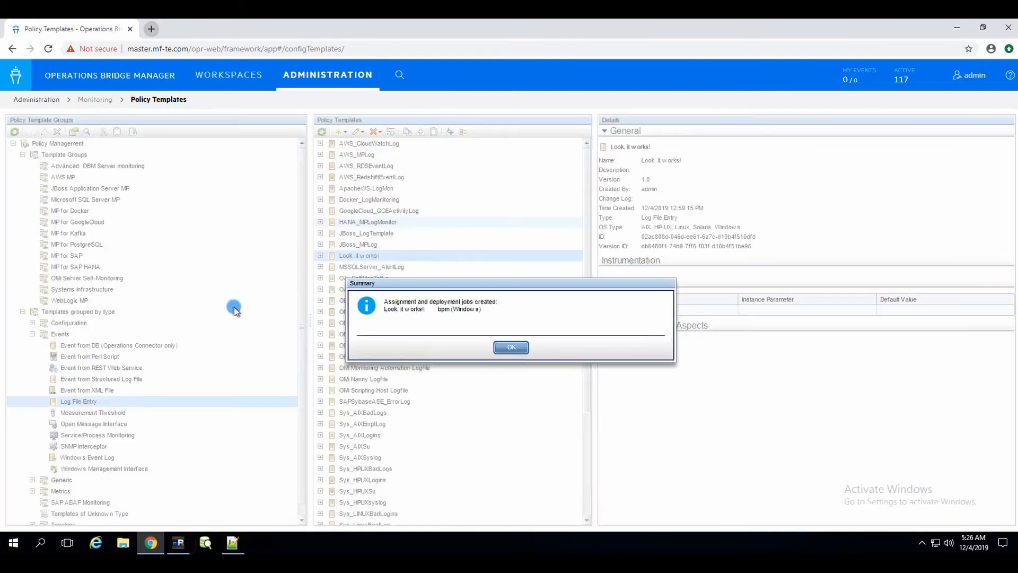
Step: Switch to mRemoteNG and open the RDP connection to the BPM server
left_click(178, 542)
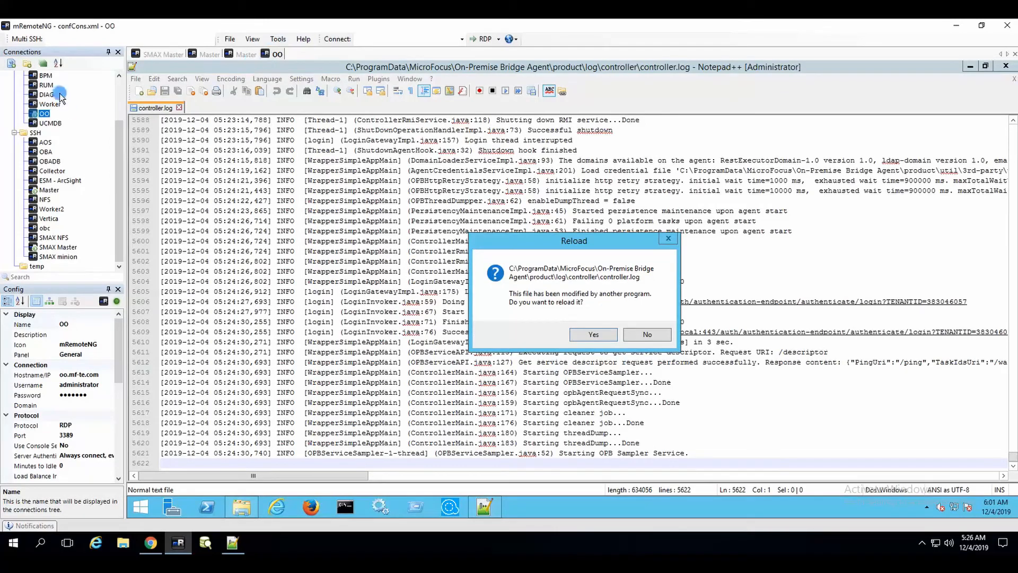
scroll(126, 101, "up", 2)
scroll(126, 101, "up", 2)
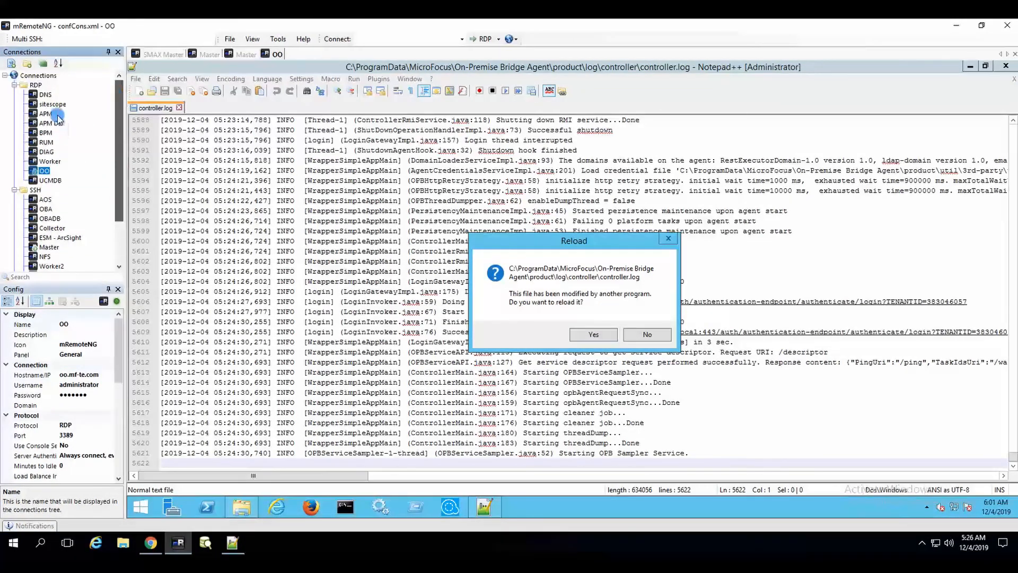
double_click(47, 133)
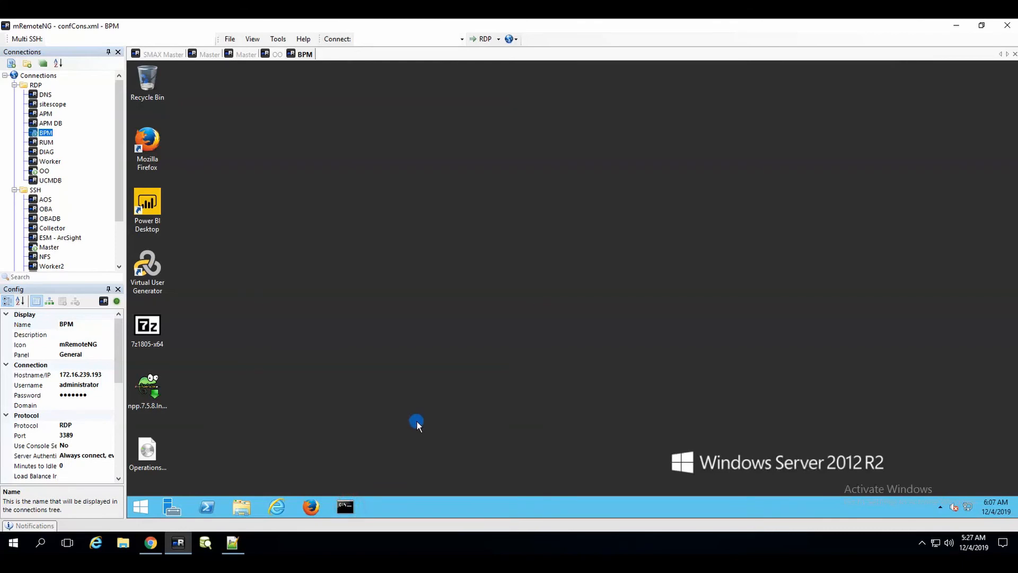
Step: Open a command prompt on the BPM server and list its installed policies with ovpolicy -l
left_click(540, 250)
type("ovpol")
type("iocy")
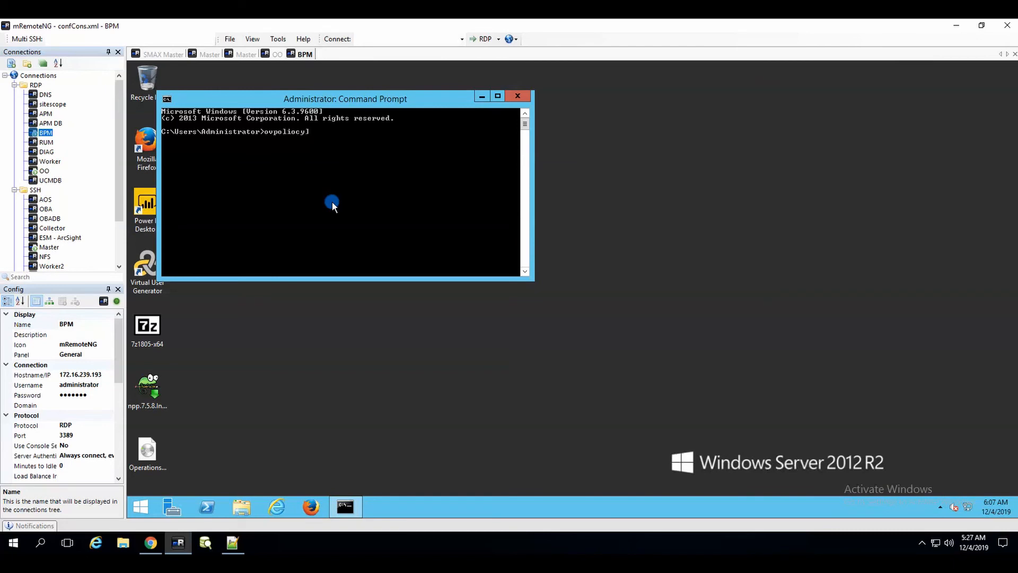
key("Return")
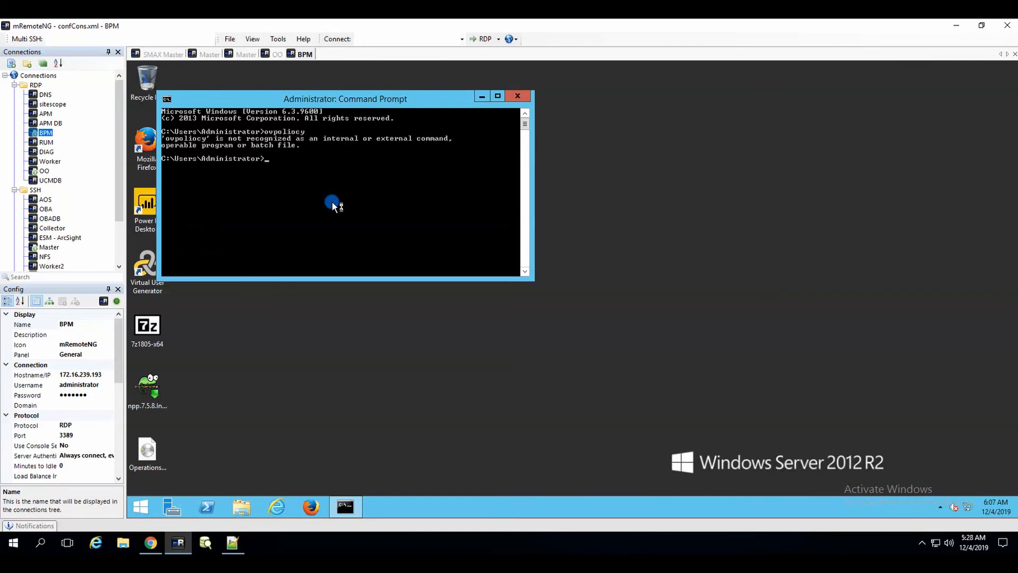
type("ovpolicy")
key("Return")
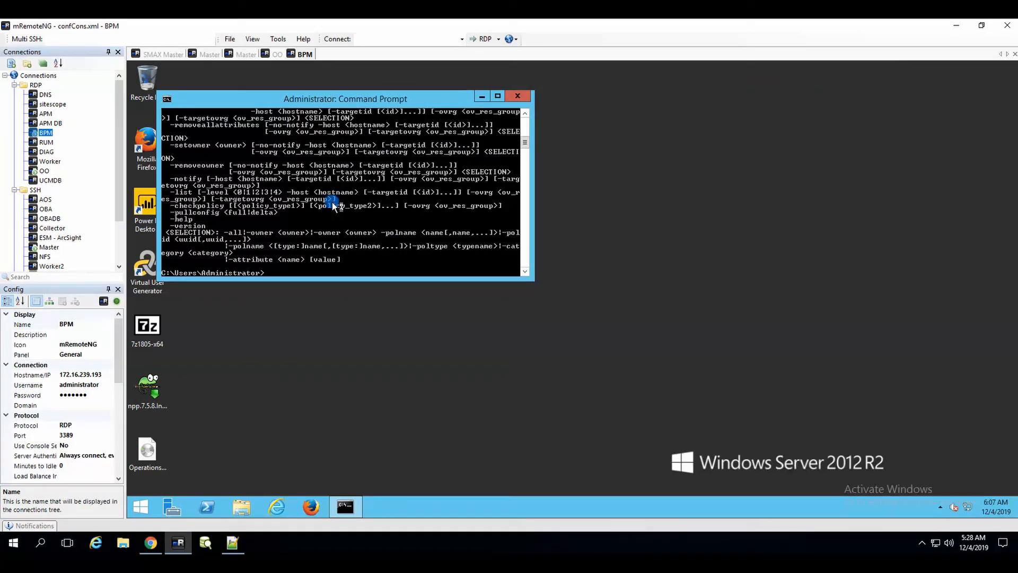
key("Up")
type("-l")
key("Return")
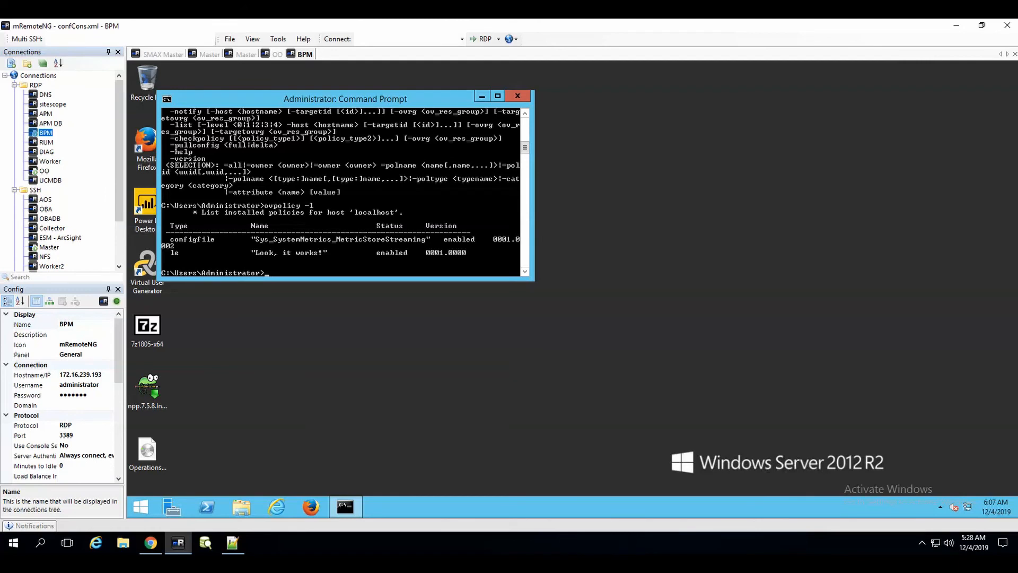
Step: Append the line "hpsensor has been started" to c:\temp\agent.txt with an echo command
right_click(354, 243)
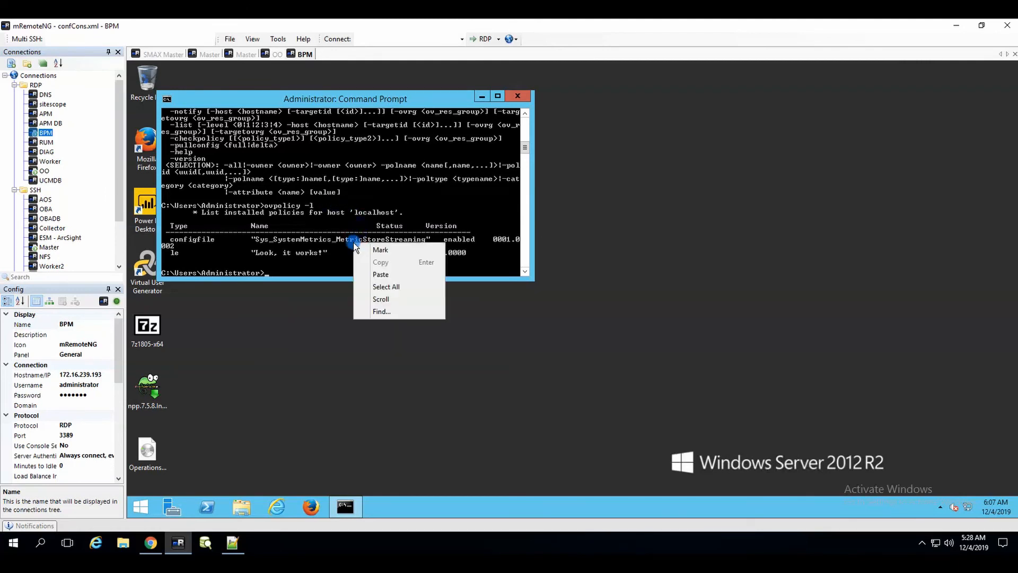
left_click(380, 274)
key("Return")
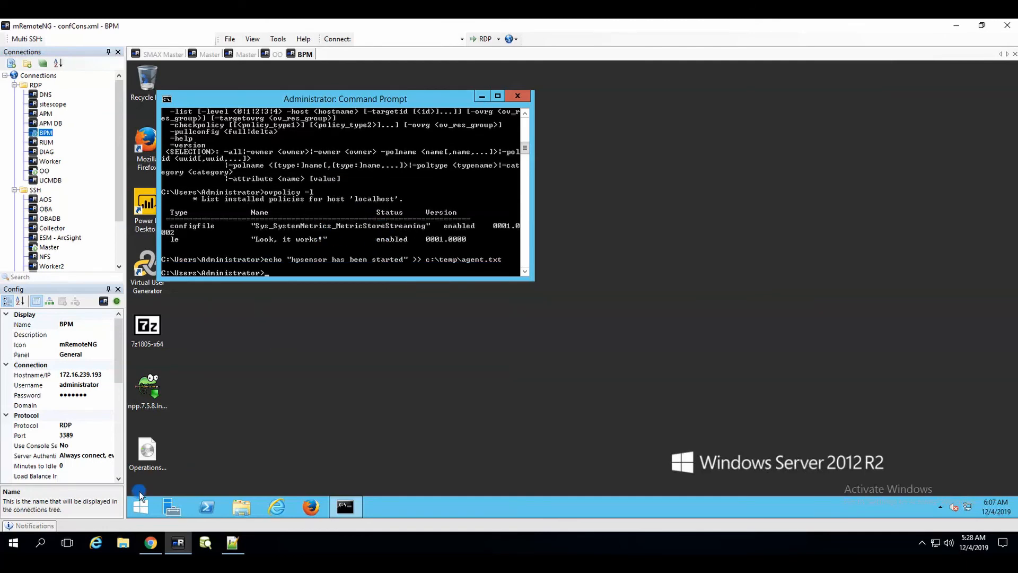
Step: Switch to Chrome, dismiss the deployment summary, and open My Workspace in a new browser tab
left_click(150, 542)
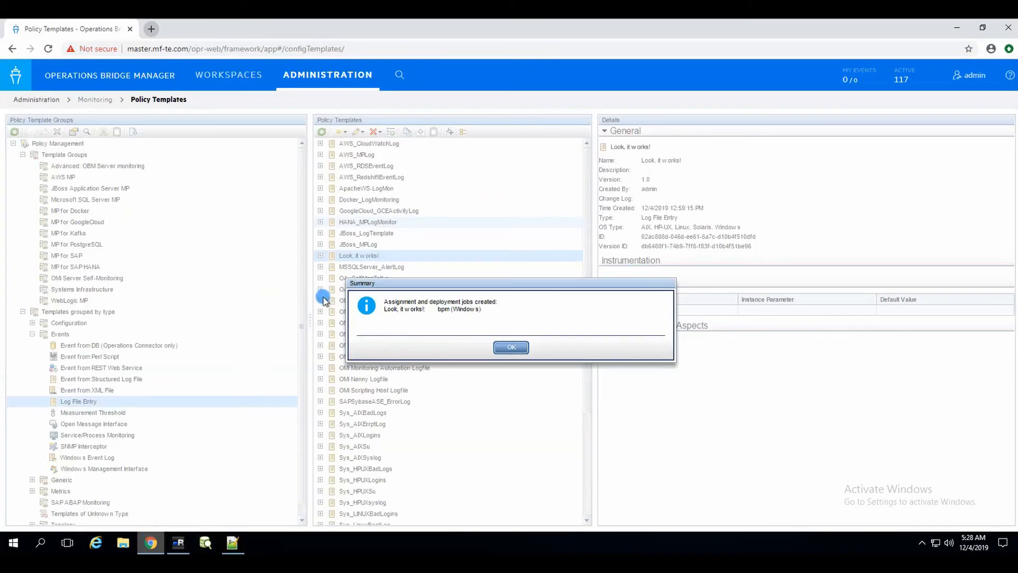
left_click(509, 347)
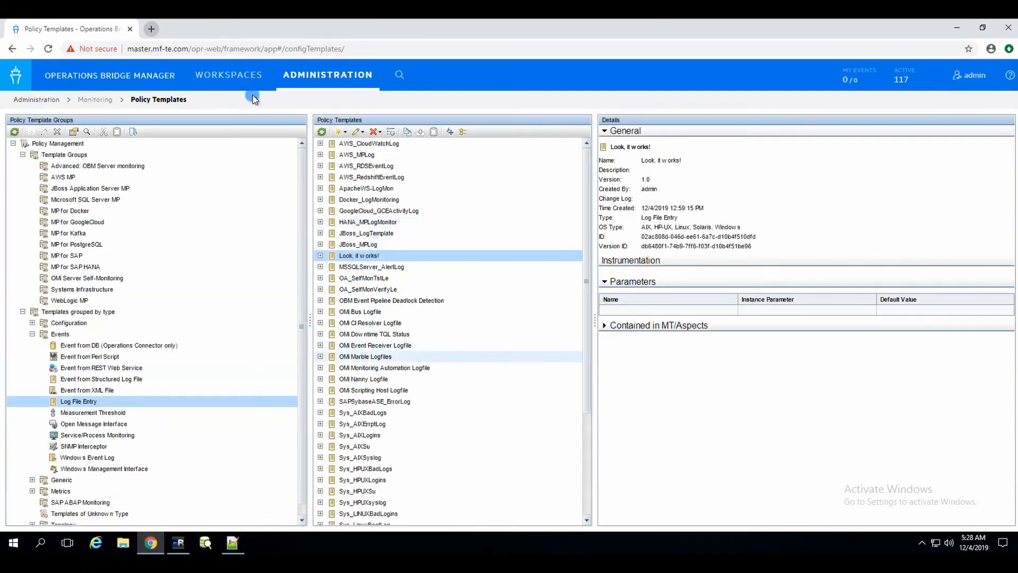
left_click(231, 83)
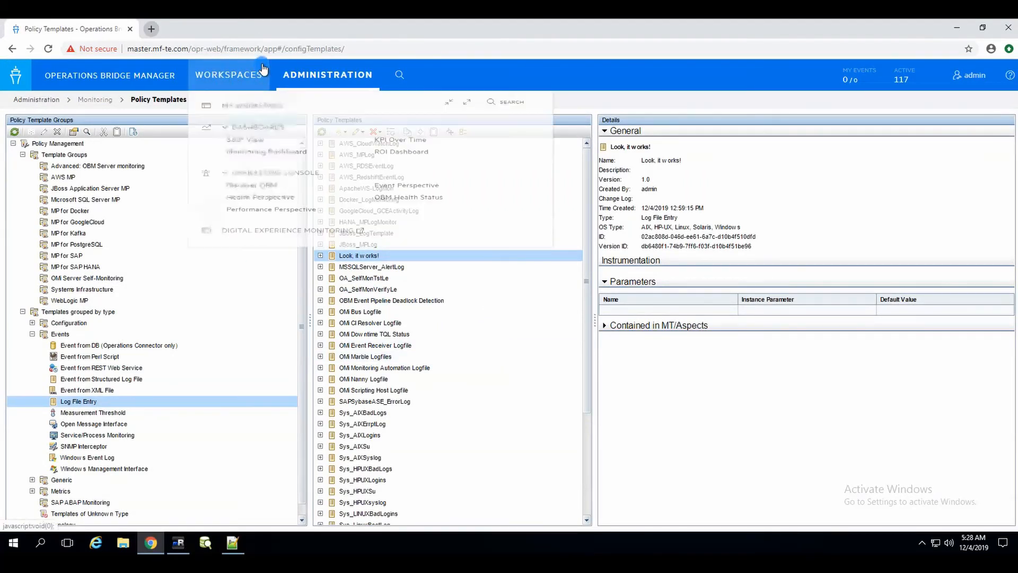
left_click(254, 111)
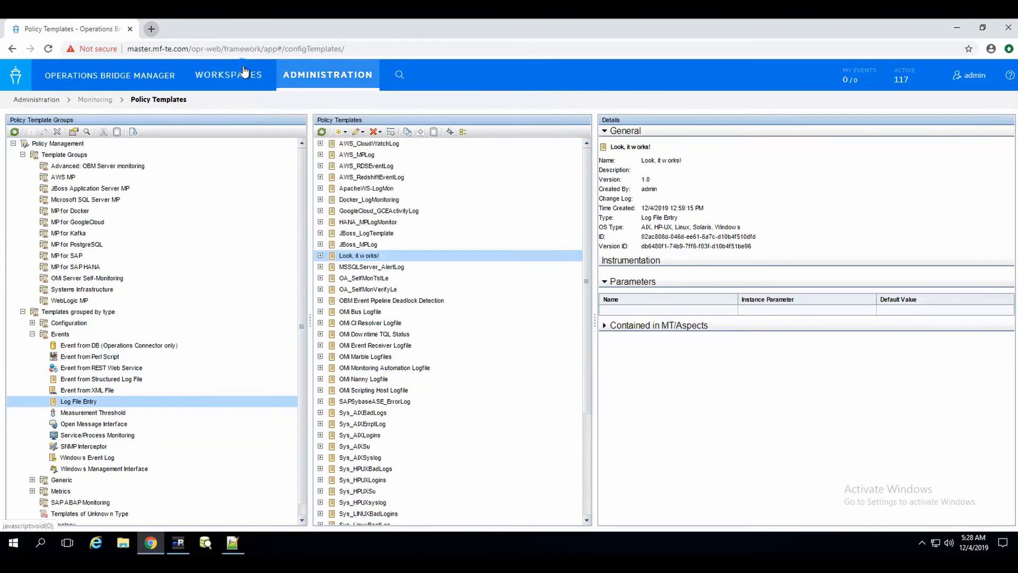
mouse_move(234, 79)
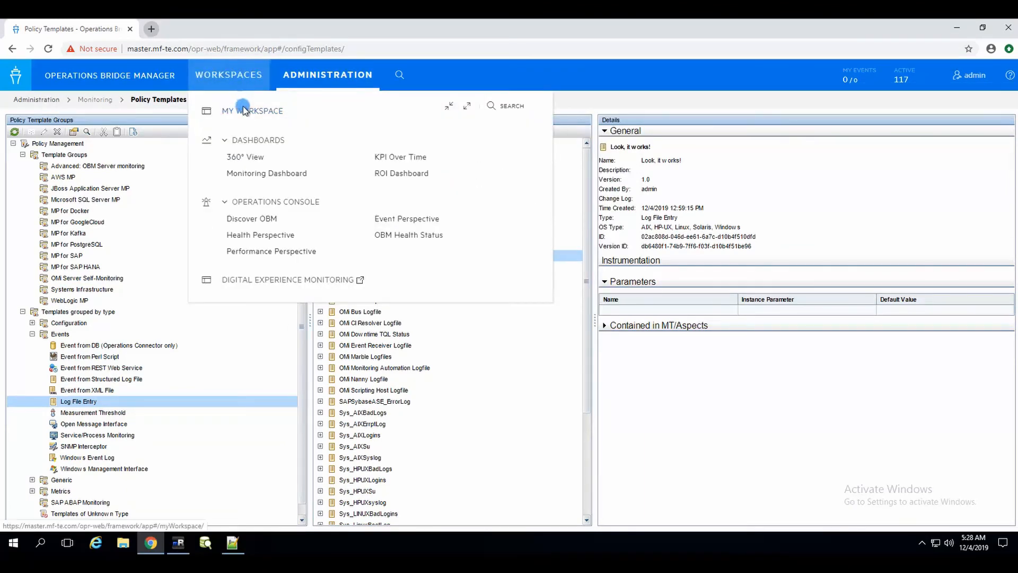
middle_click(234, 107)
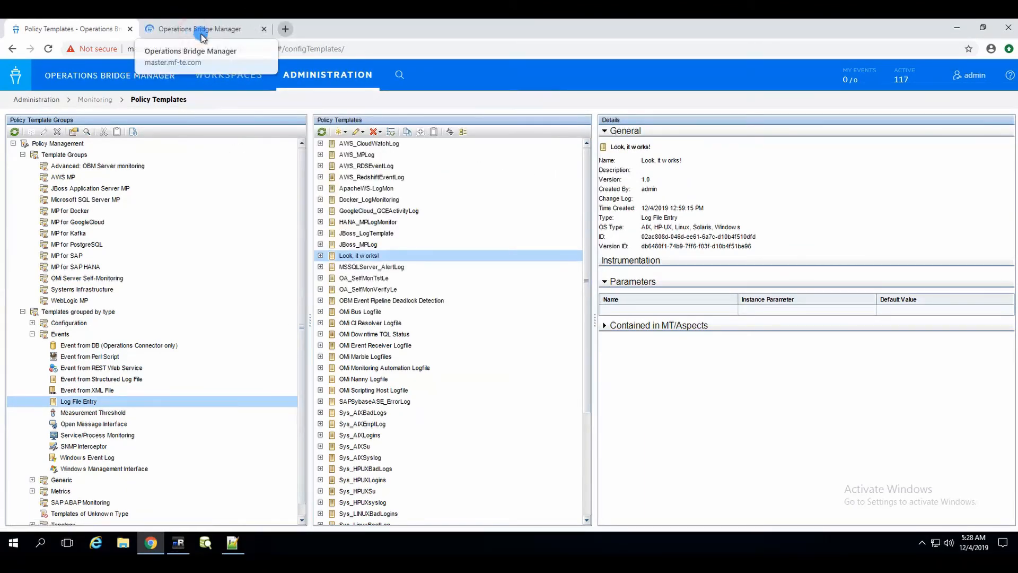
left_click(195, 31)
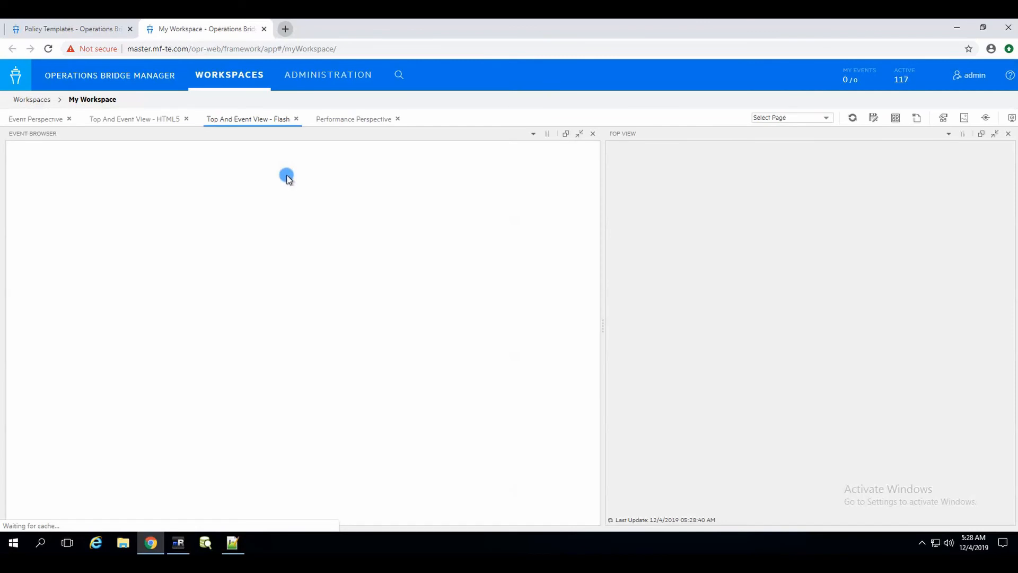
Step: Show the Top And Event View - HTML5 page and set the event browser's view to <No view>
left_click(142, 125)
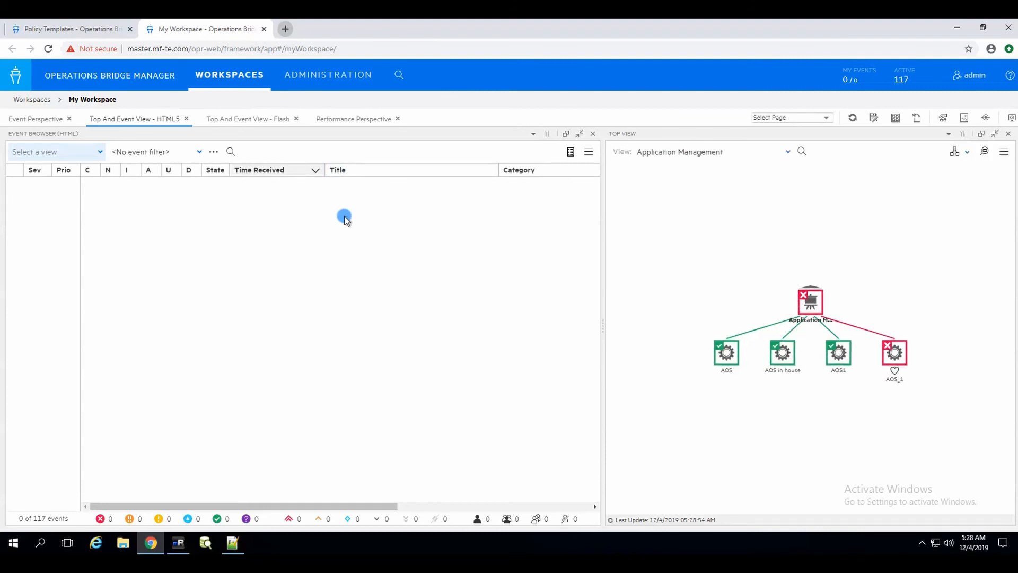
left_click(100, 153)
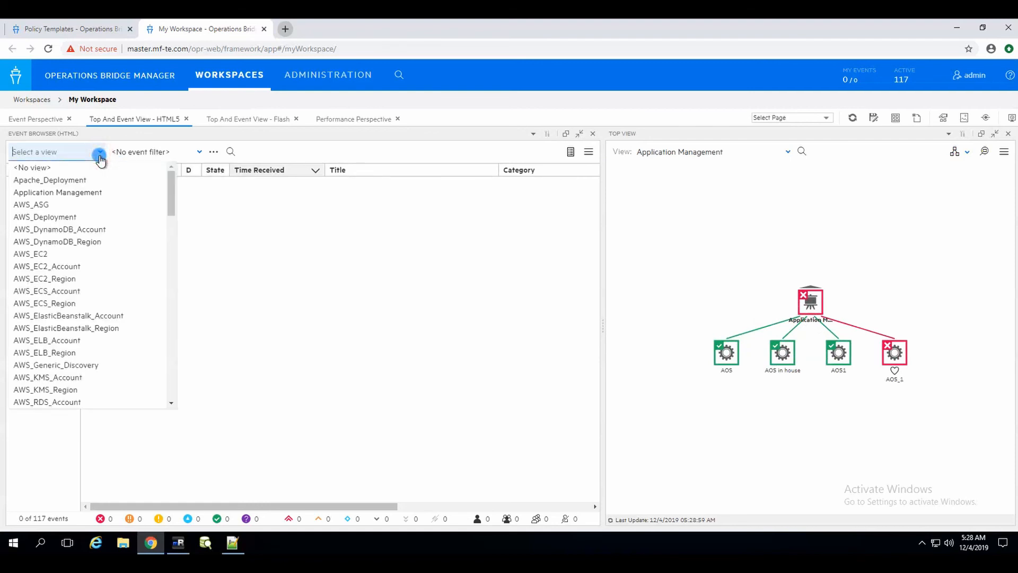
left_click(44, 168)
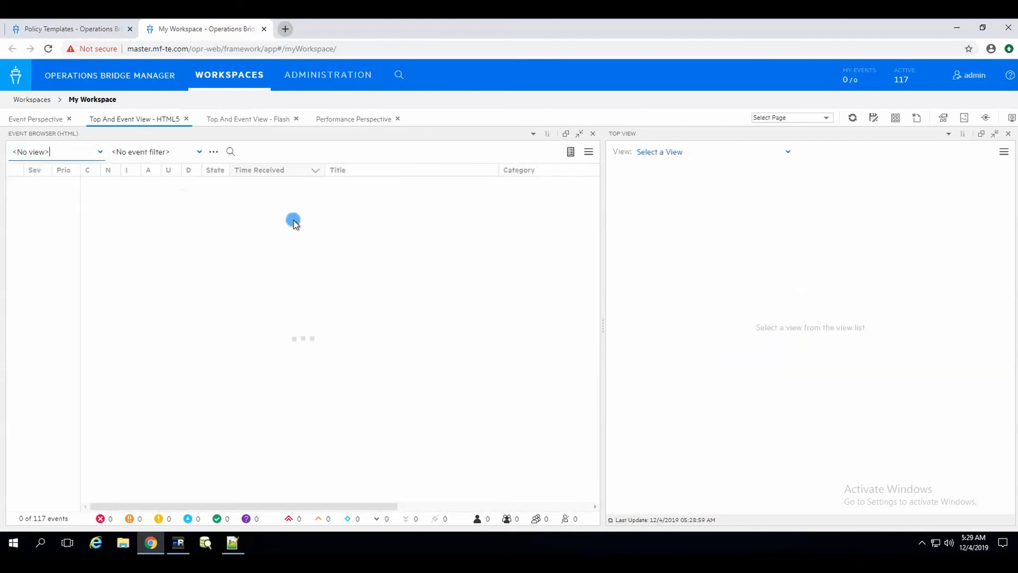
Step: Select the Minor "Log file policy works on" event and open its details and actions panel
left_click(327, 237)
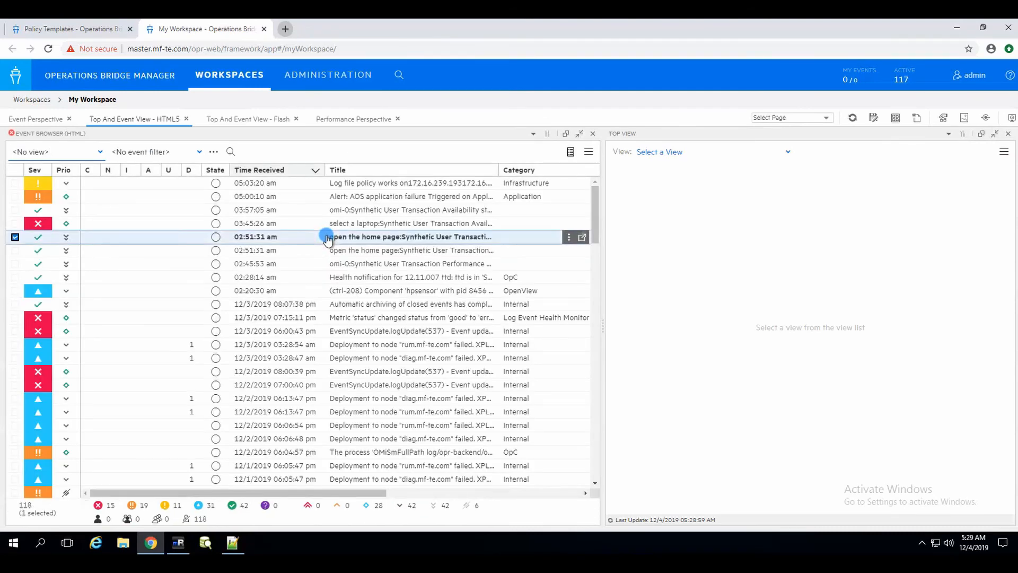
left_click(392, 184)
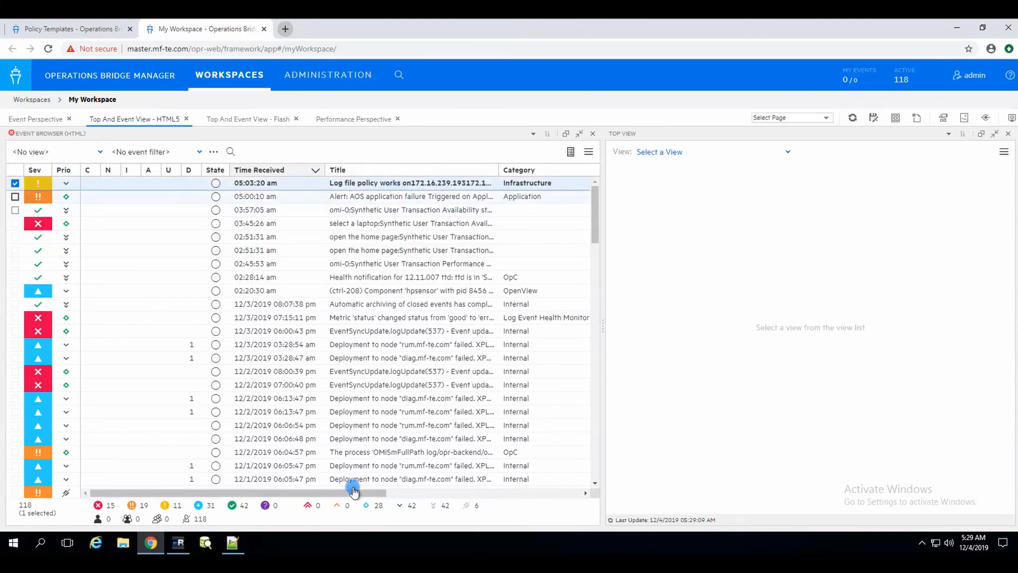
mouse_move(583, 185)
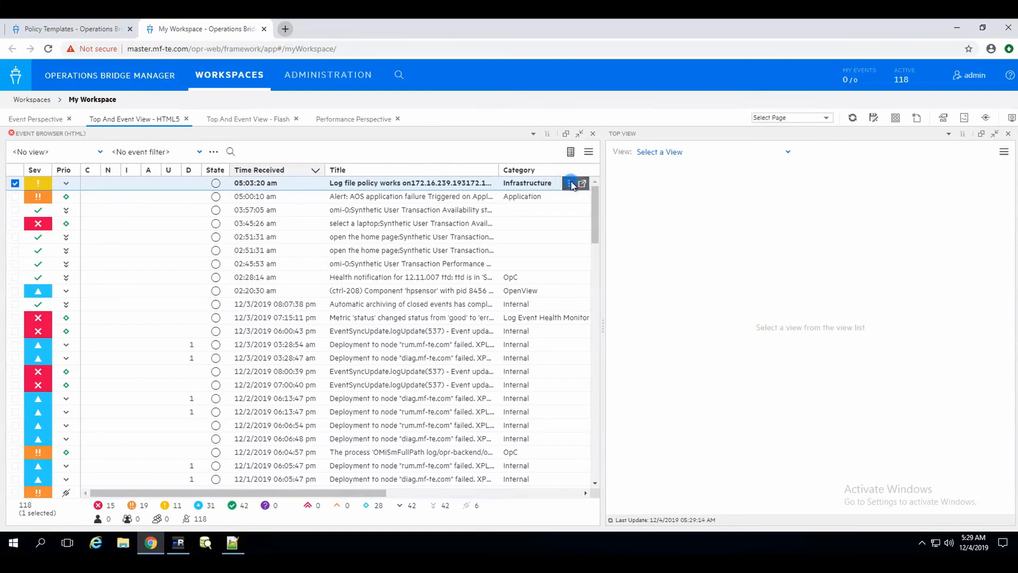
left_click(569, 183)
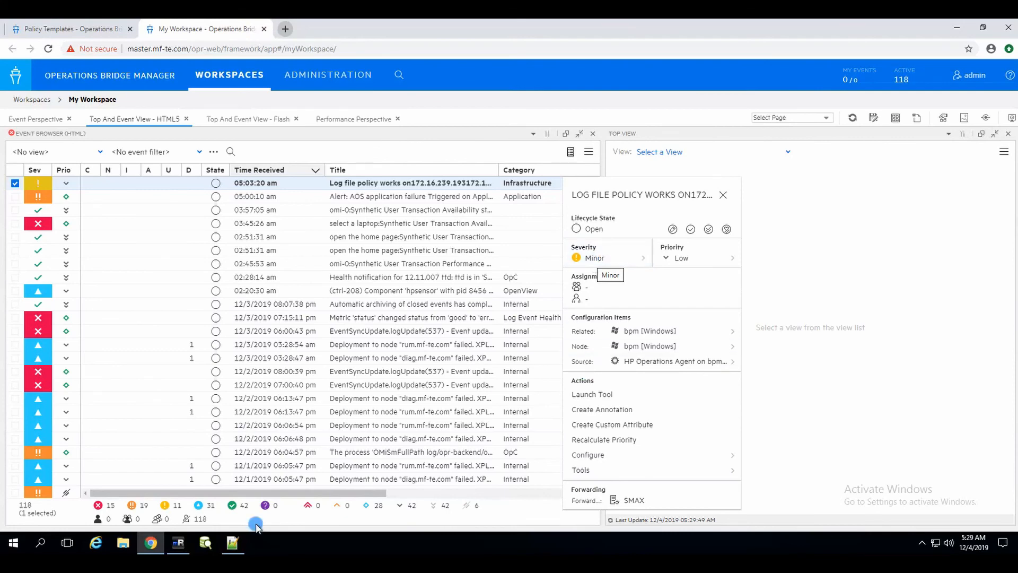
Step: Switch to mRemoteNG and append the non-matching line "hpsensor has asdasdadsdasdbeen started" to c:\temp\agent.txt
left_click(176, 543)
left_click(371, 252)
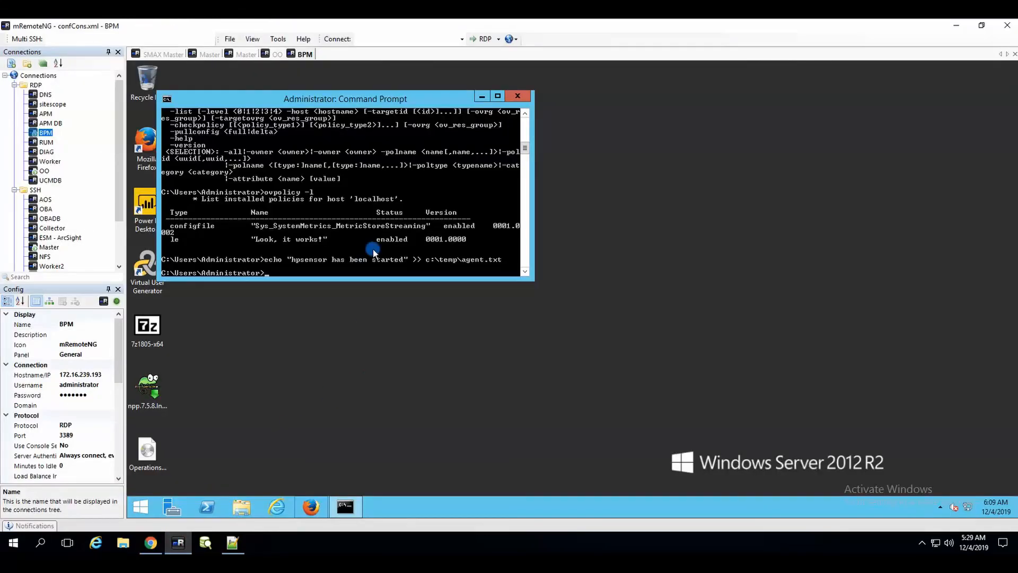
key("Up")
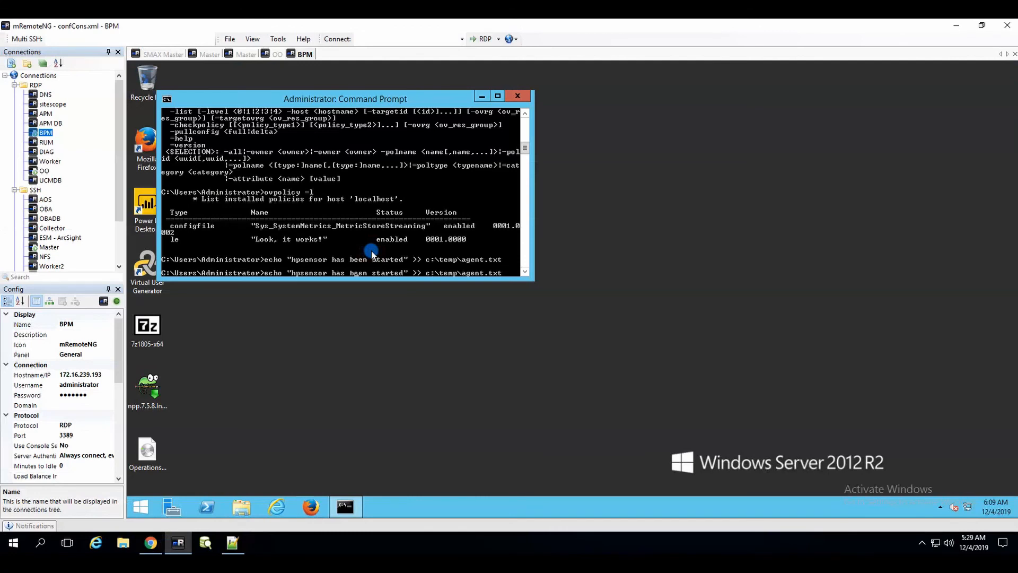
type("asdasdadsdasd")
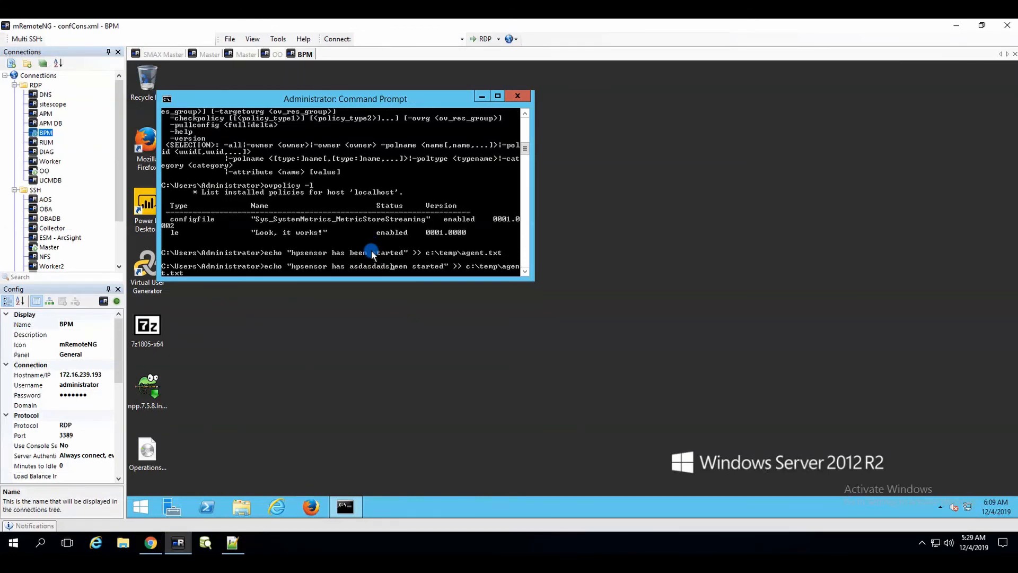
key("Return")
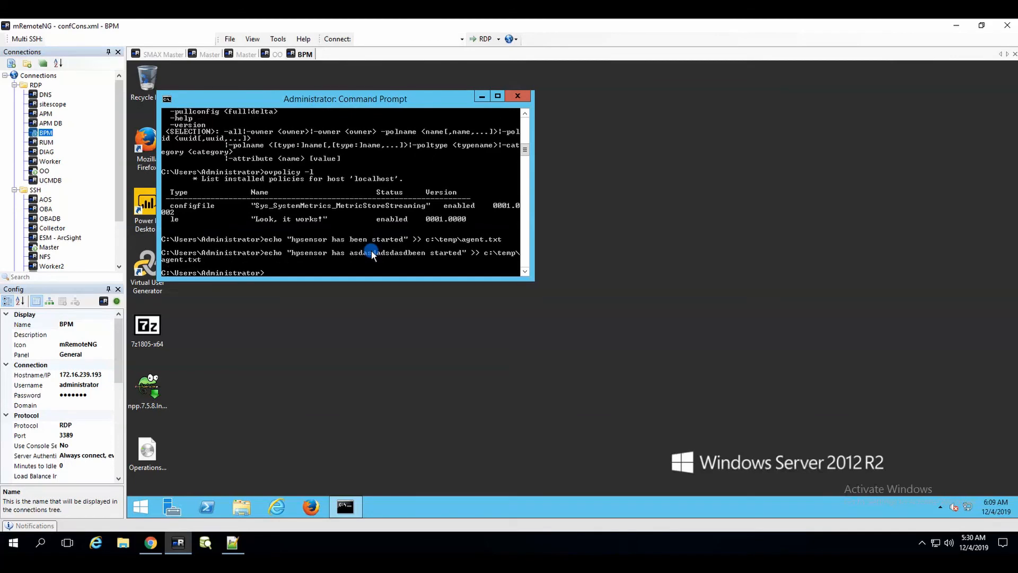
Step: Switch to Chrome and check the event browser for any new log file policy event, selecting the existing one
left_click(150, 542)
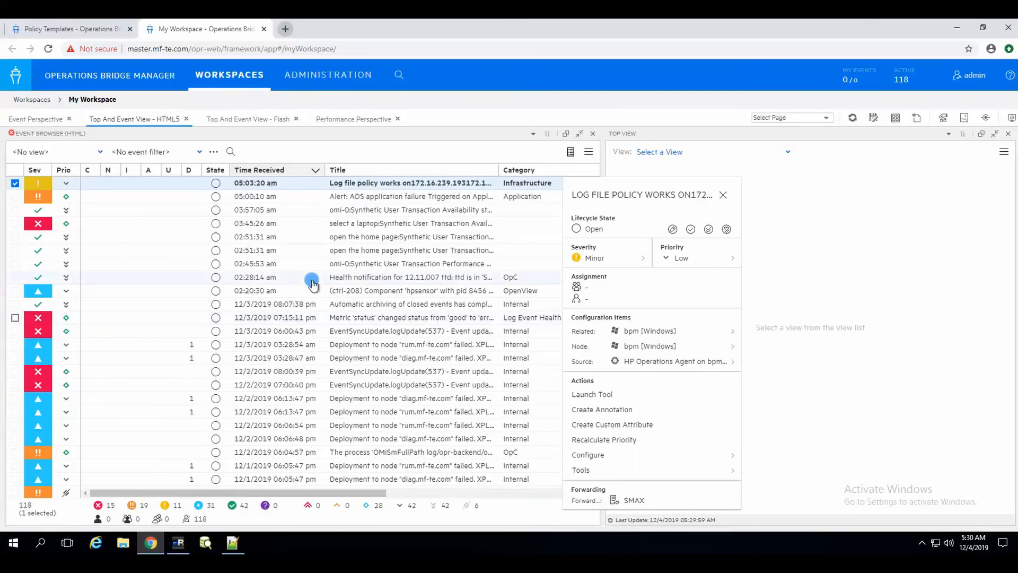
left_click(433, 236)
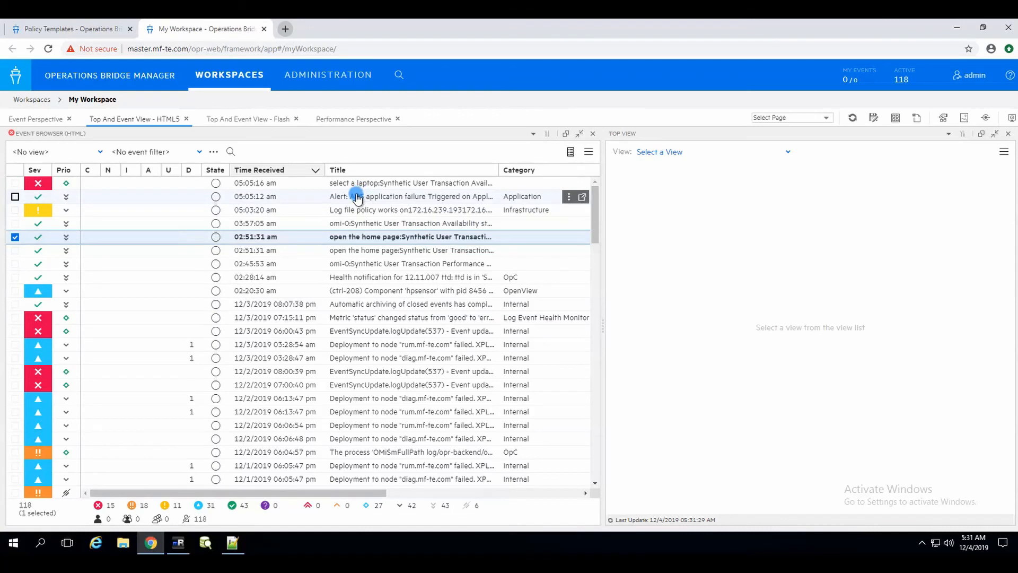
left_click(355, 211)
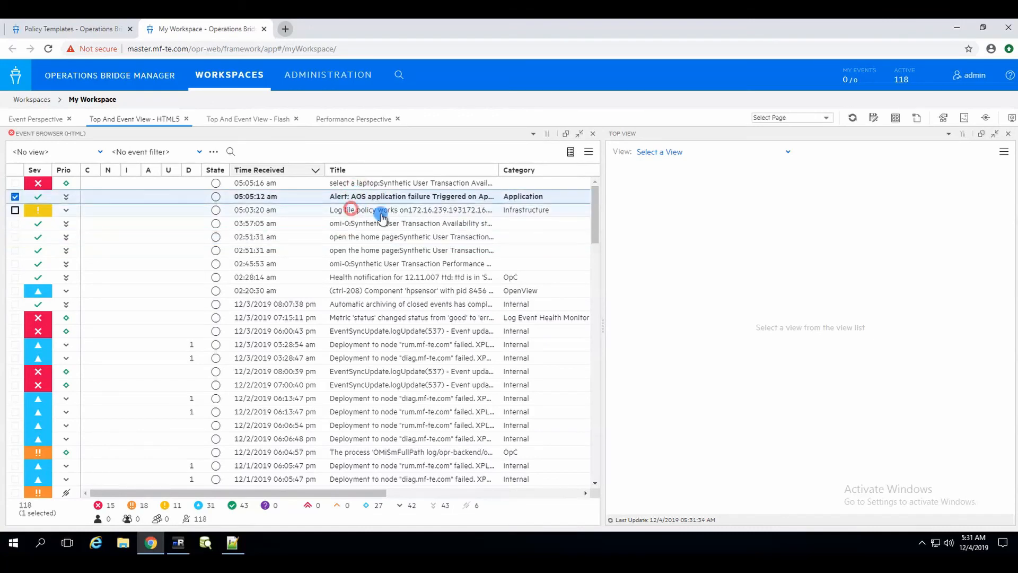